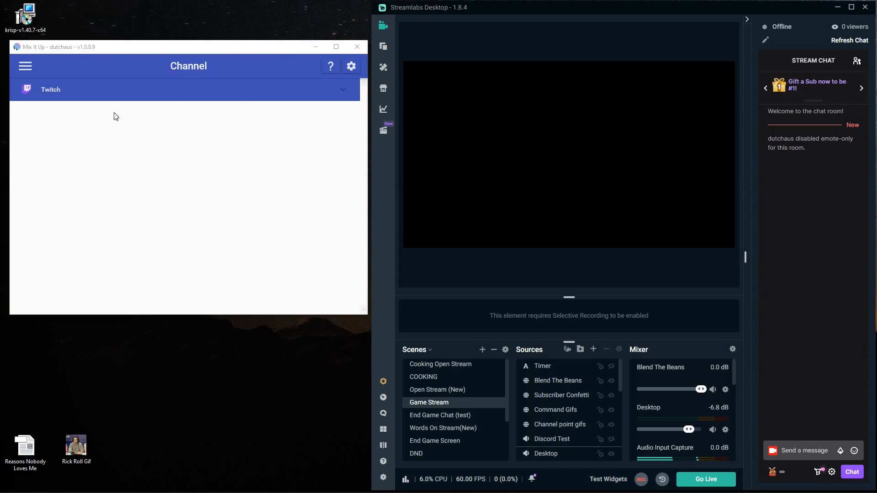
Examine the Twitch channel info and the full list of sections in the main navigation.
{"action": "left_click", "coordinate": [66, 91]}
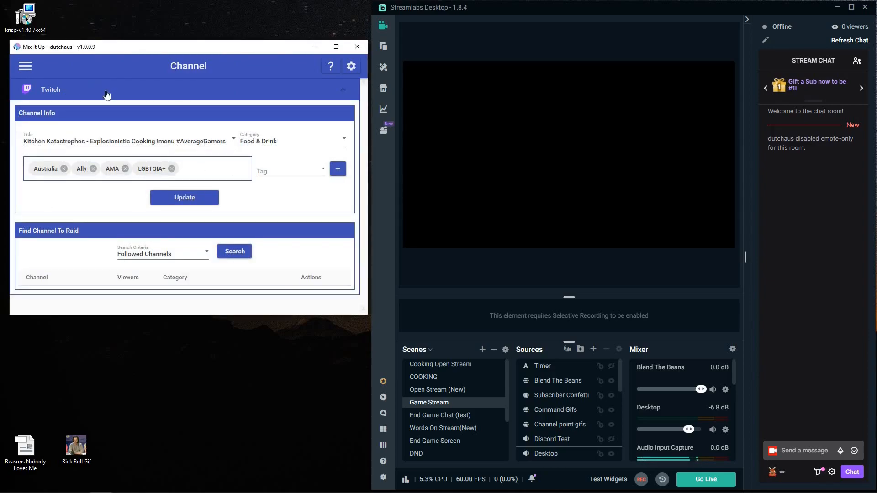
{"action": "left_click", "coordinate": [89, 93]}
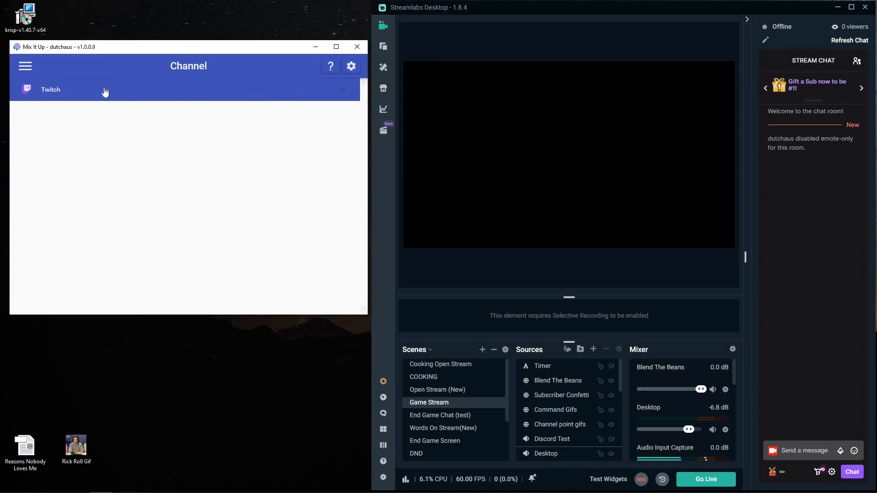
{"action": "left_click", "coordinate": [25, 68]}
{"action": "left_click", "coordinate": [24, 67]}
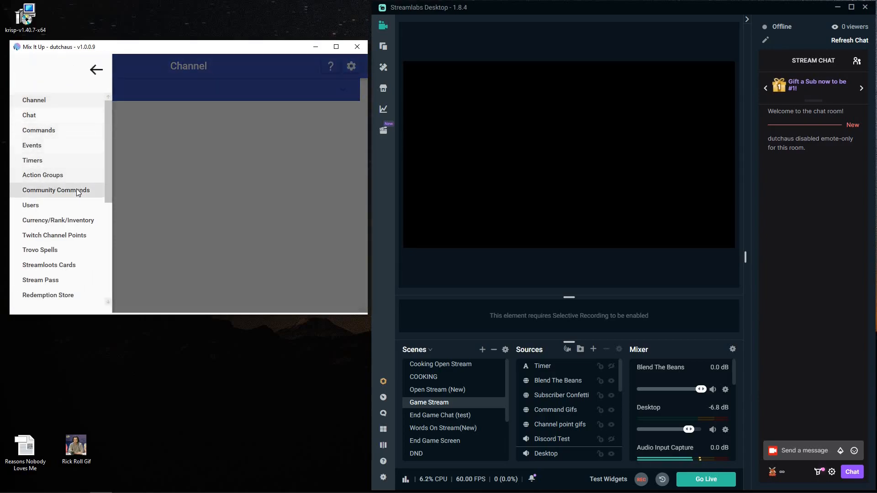
{"action": "scroll", "coordinate": [78, 191], "scroll_direction": "down", "scroll_amount": 5}
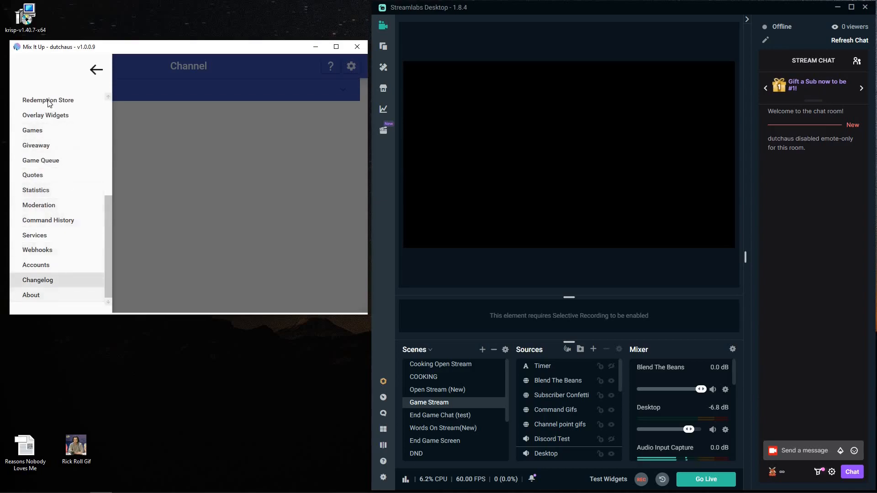
{"action": "scroll", "coordinate": [49, 105], "scroll_direction": "up", "scroll_amount": 5}
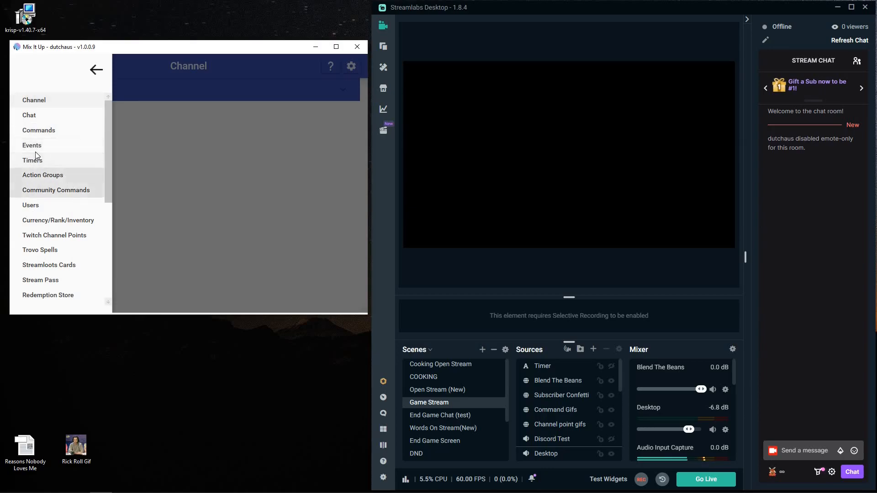
{"action": "scroll", "coordinate": [60, 206], "scroll_direction": "down", "scroll_amount": 5}
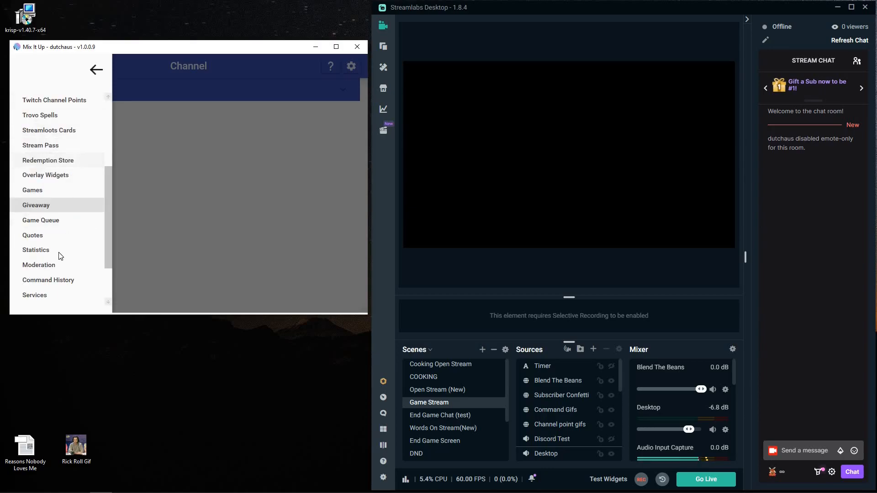
{"action": "scroll", "coordinate": [50, 169], "scroll_direction": "up", "scroll_amount": 5}
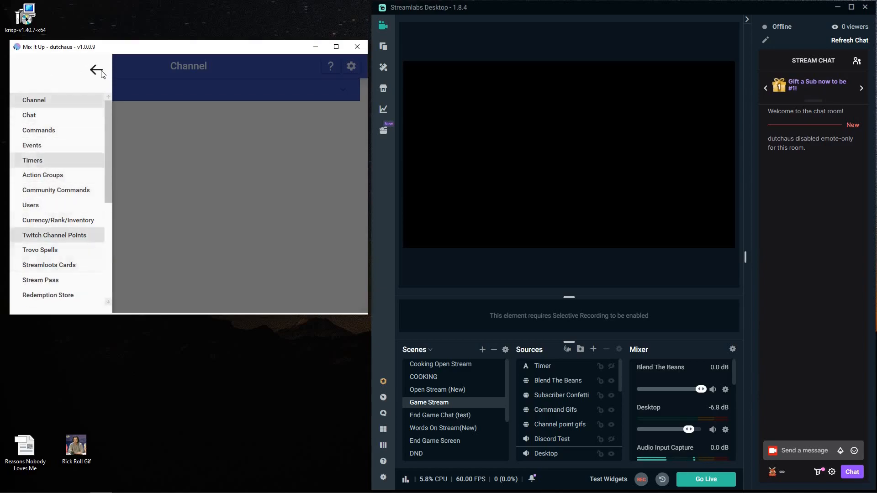
{"action": "left_click", "coordinate": [326, 87]}
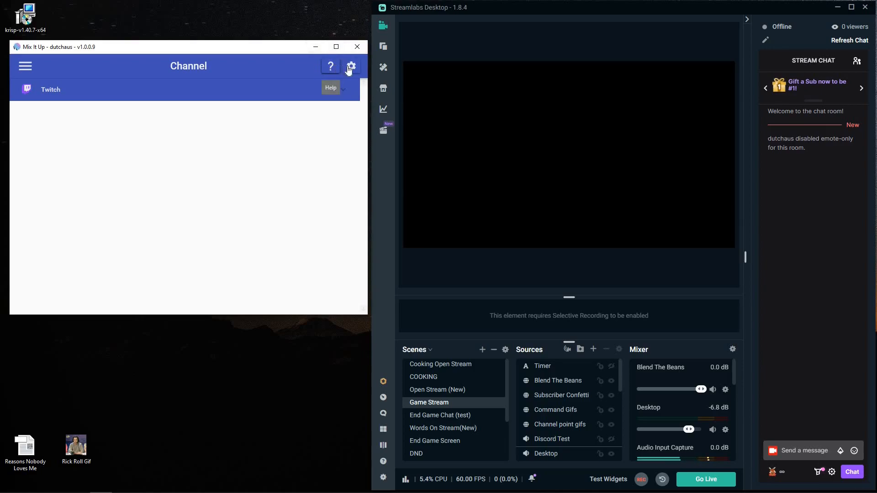
Examine the General and Commands settings, then return to the Channel page.
{"action": "left_click", "coordinate": [350, 68]}
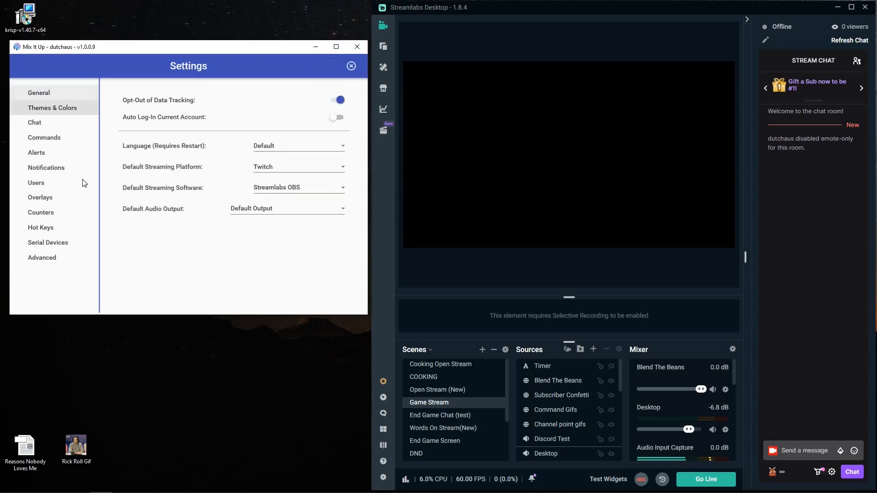
{"action": "left_click", "coordinate": [45, 137]}
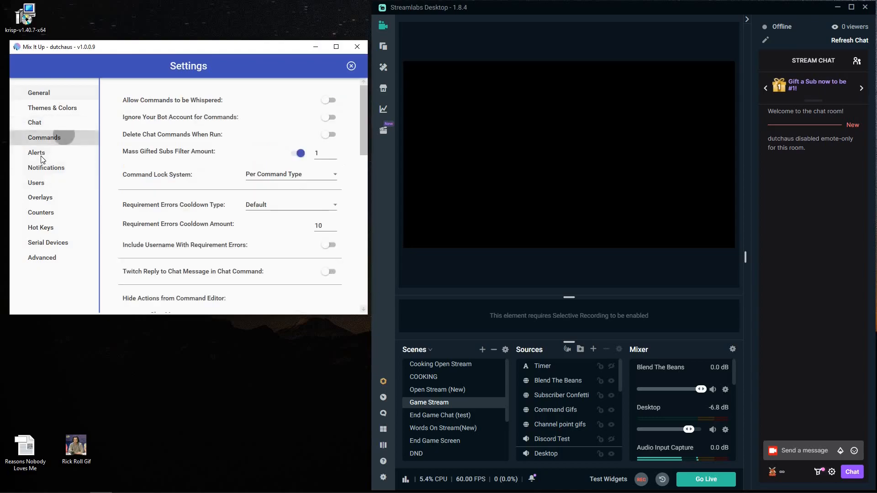
{"action": "left_click", "coordinate": [46, 168]}
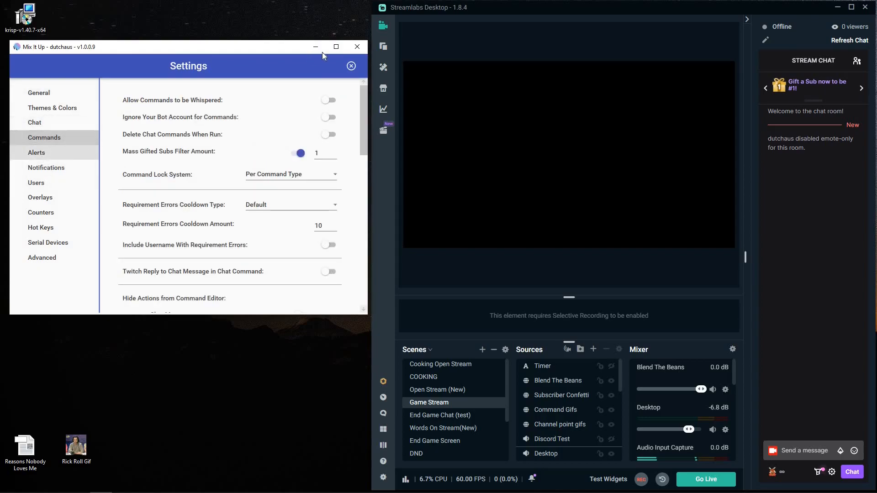
{"action": "left_click", "coordinate": [351, 67]}
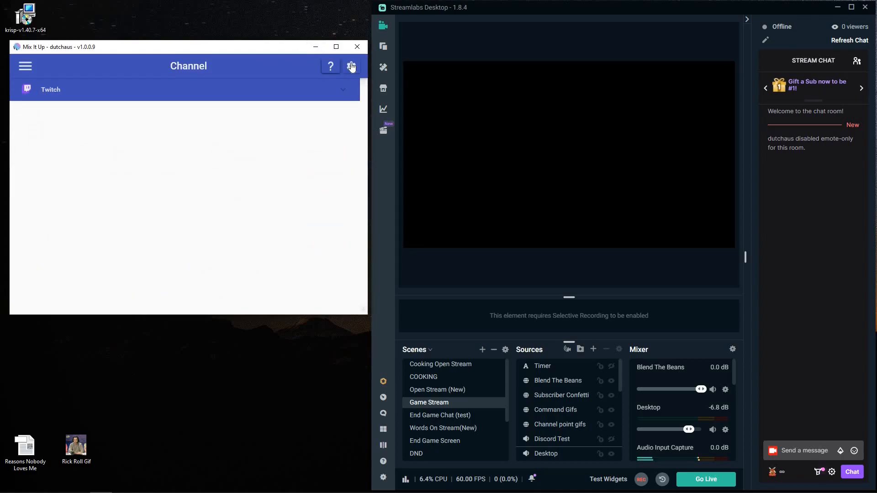
{"action": "left_click", "coordinate": [31, 65]}
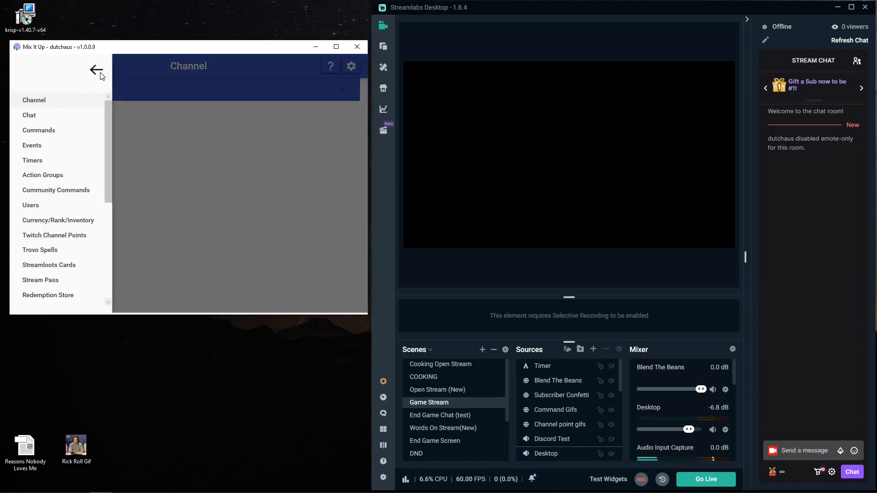
{"action": "left_click", "coordinate": [82, 76]}
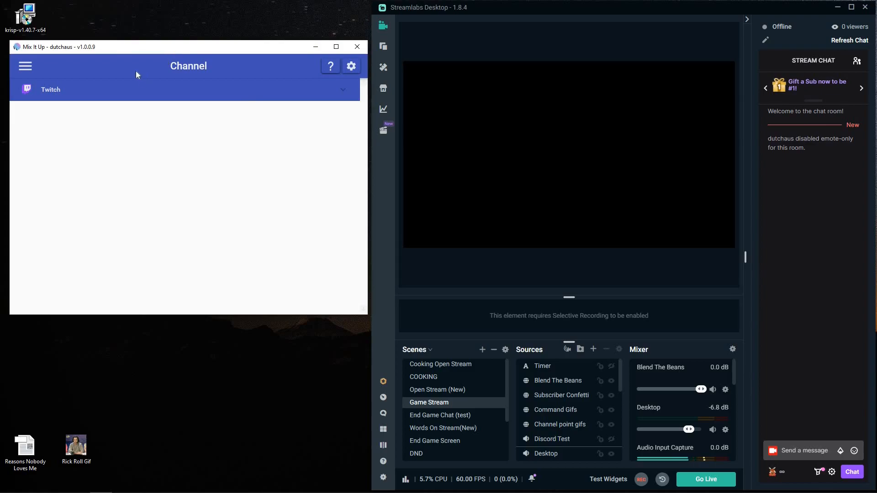
Go to the Services page, expand the Overlay service and test its connection.
{"action": "left_click", "coordinate": [21, 69]}
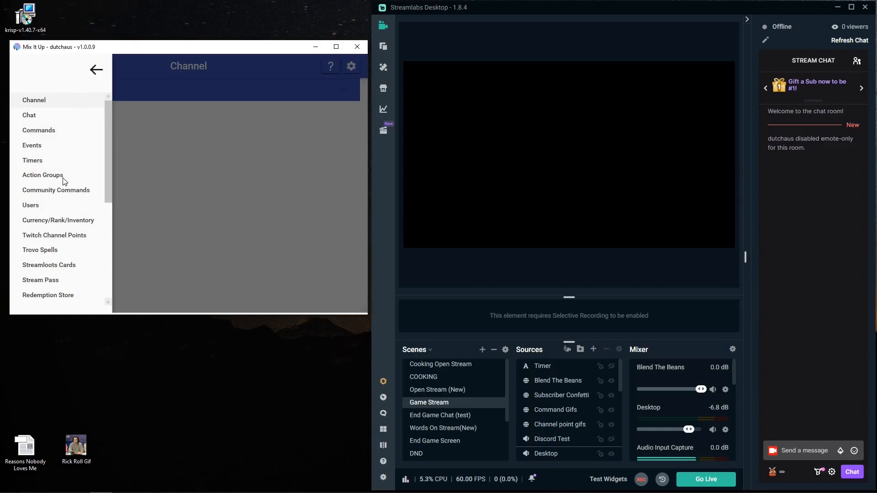
{"action": "scroll", "coordinate": [53, 241], "scroll_direction": "down", "scroll_amount": 4}
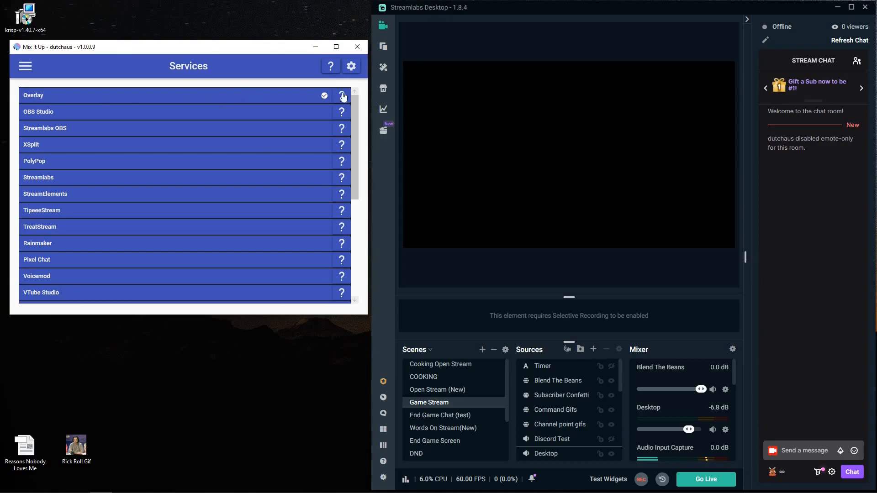
{"action": "left_click", "coordinate": [224, 88]}
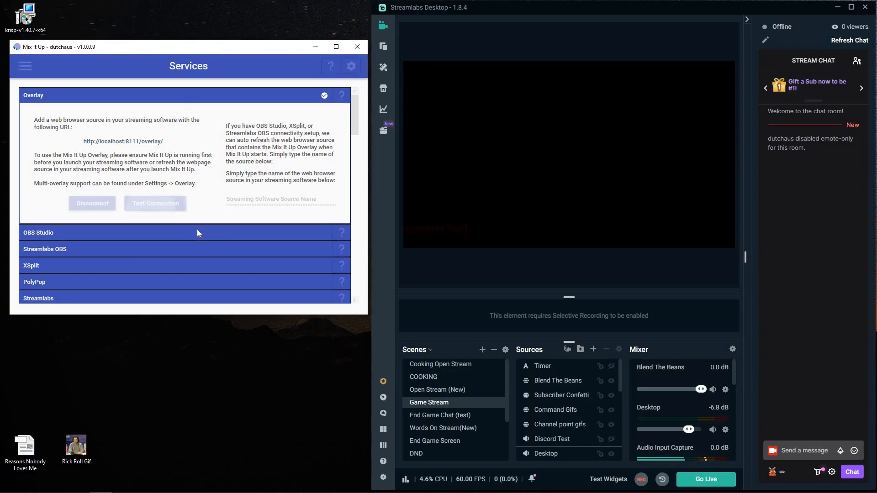
{"action": "left_click", "coordinate": [352, 257]}
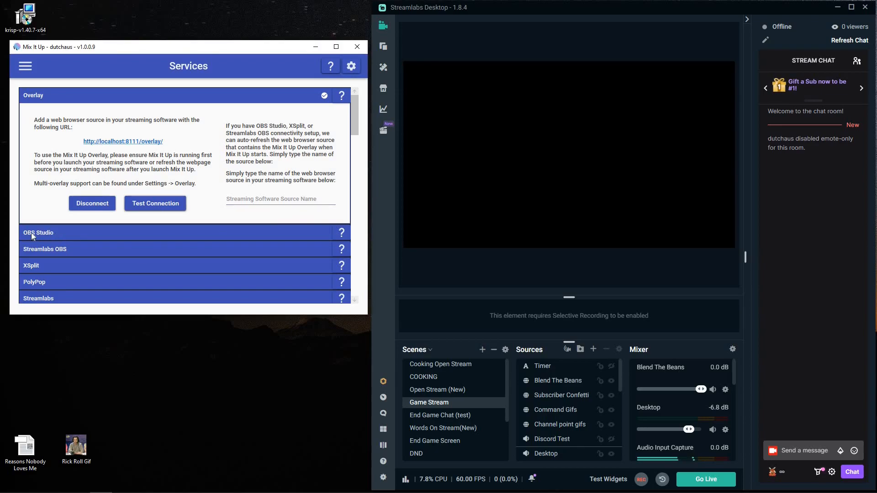
Examine the connection options of the OBS Studio and PolyPop services, then collapse them.
{"action": "left_click", "coordinate": [78, 232]}
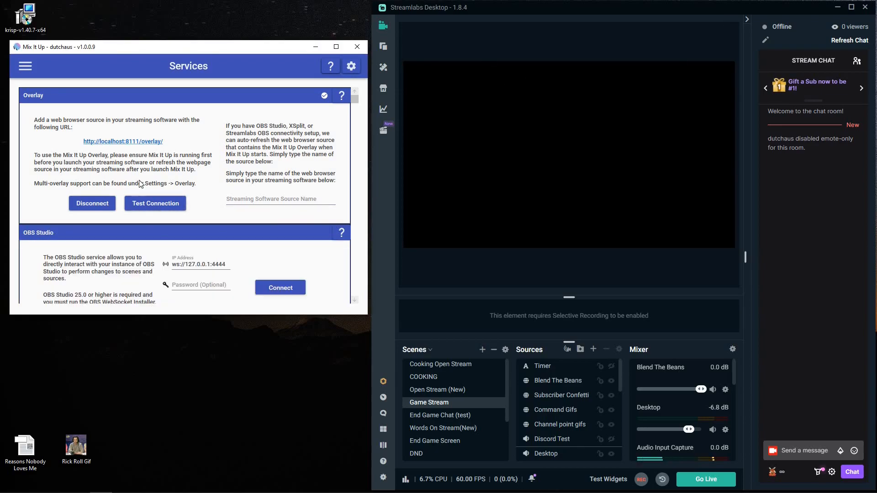
{"action": "scroll", "coordinate": [98, 135], "scroll_direction": "down", "scroll_amount": 10}
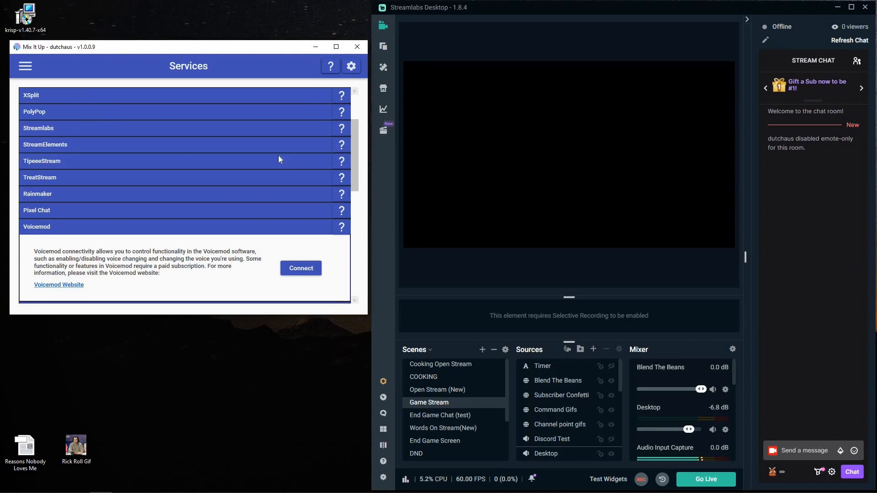
{"action": "scroll", "coordinate": [135, 243], "scroll_direction": "up", "scroll_amount": 10}
{"action": "scroll", "coordinate": [70, 230], "scroll_direction": "down", "scroll_amount": 3}
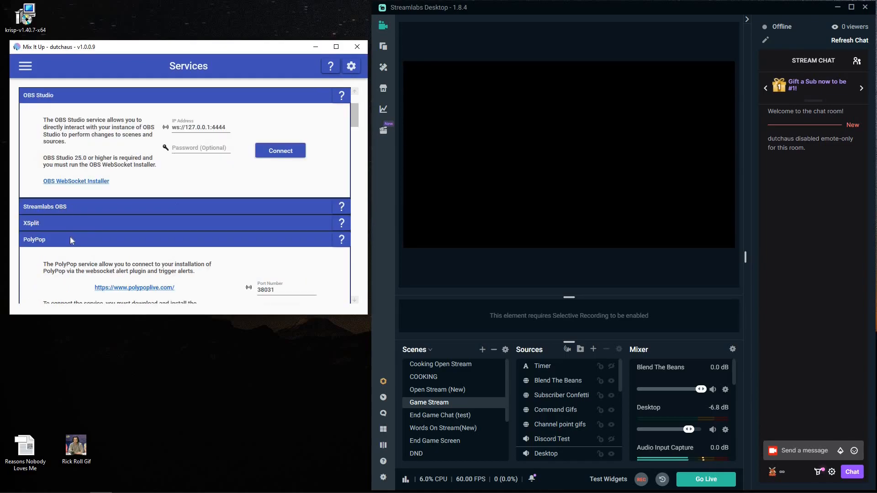
{"action": "scroll", "coordinate": [54, 121], "scroll_direction": "down", "scroll_amount": 3}
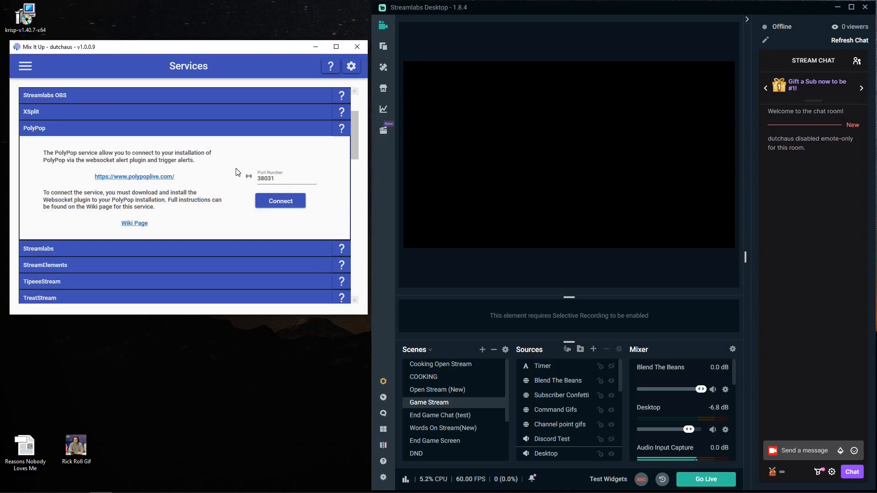
{"action": "scroll", "coordinate": [95, 145], "scroll_direction": "up", "scroll_amount": 6}
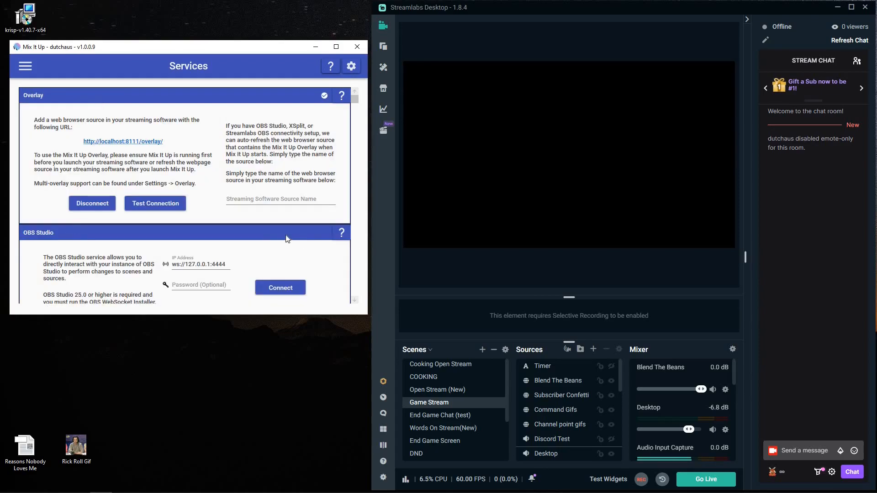
{"action": "left_click", "coordinate": [109, 203]}
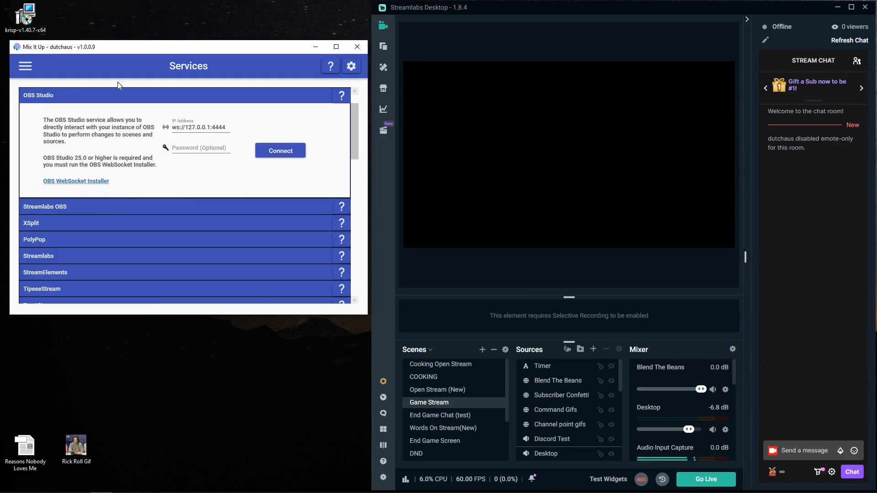
{"action": "left_click", "coordinate": [42, 93]}
Connect the Streamlabs OBS service and test its connection.
{"action": "left_click", "coordinate": [82, 117]}
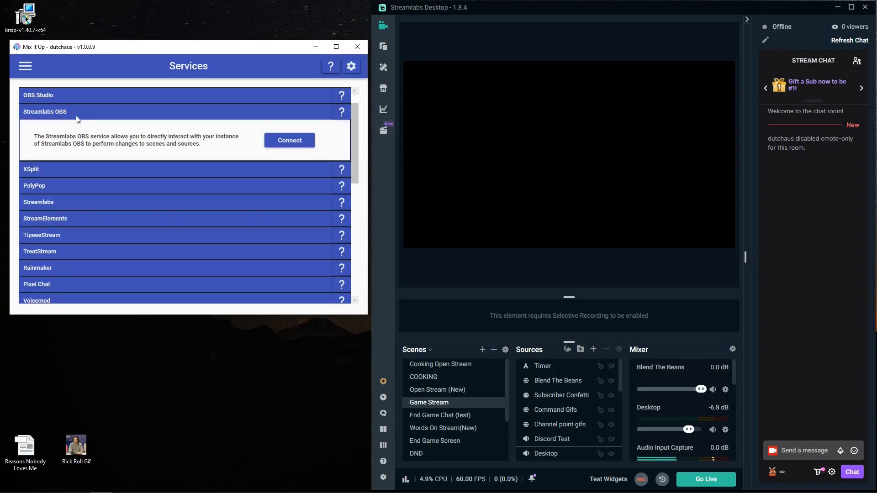
{"action": "left_click", "coordinate": [286, 145]}
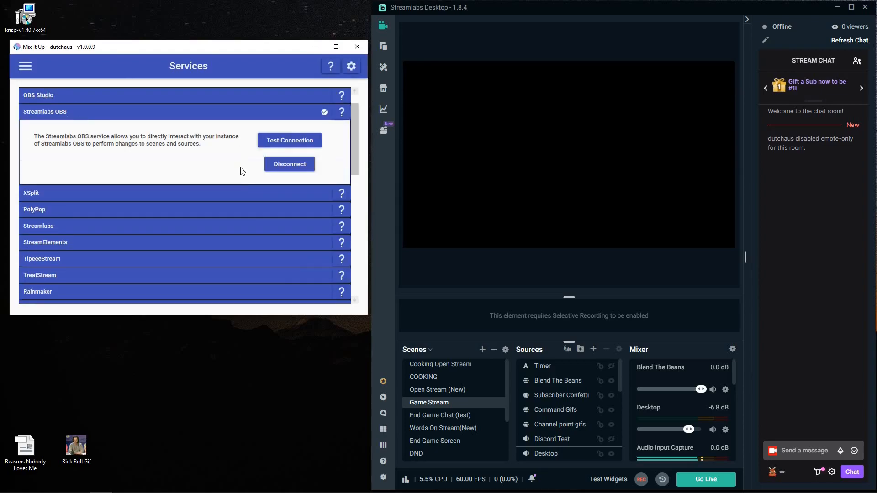
{"action": "left_click", "coordinate": [288, 142]}
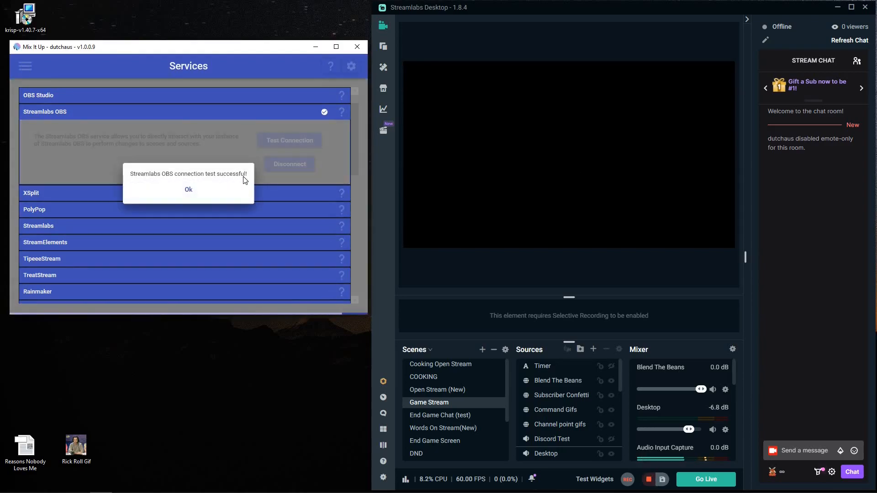
{"action": "key", "text": "Return"}
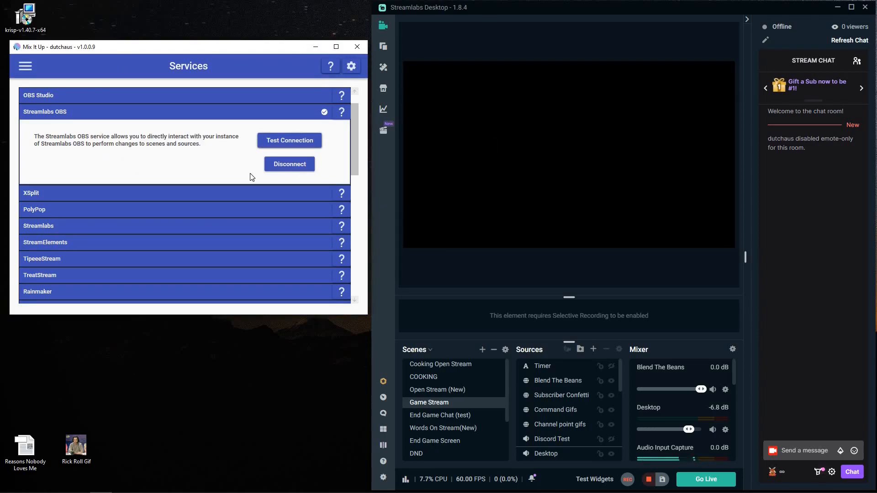
Examine the remaining services available for connection, down to the Developer API.
{"action": "scroll", "coordinate": [121, 231], "scroll_direction": "up", "scroll_amount": 3}
{"action": "scroll", "coordinate": [114, 146], "scroll_direction": "down", "scroll_amount": 5}
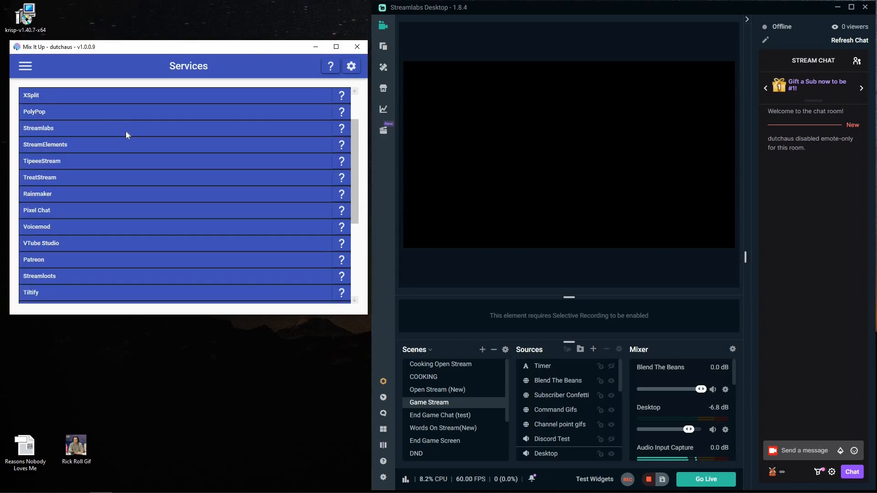
{"action": "scroll", "coordinate": [103, 268], "scroll_direction": "up", "scroll_amount": 5}
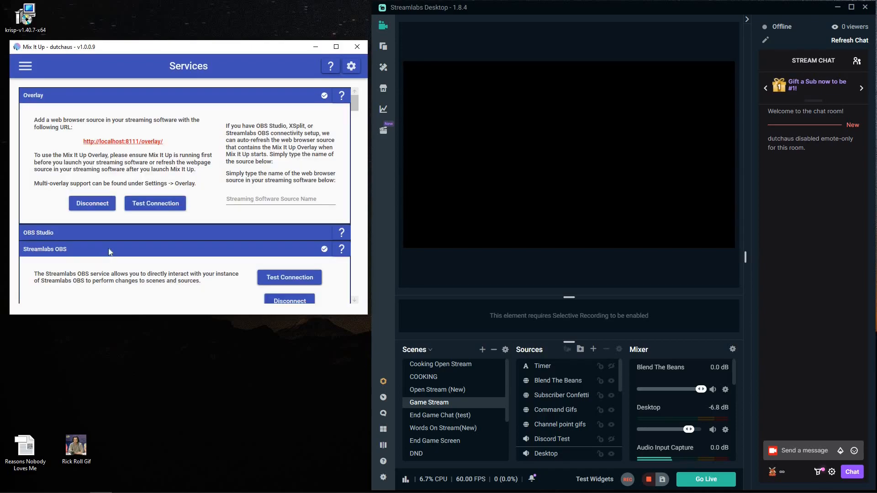
{"action": "scroll", "coordinate": [109, 250], "scroll_direction": "down", "scroll_amount": 3}
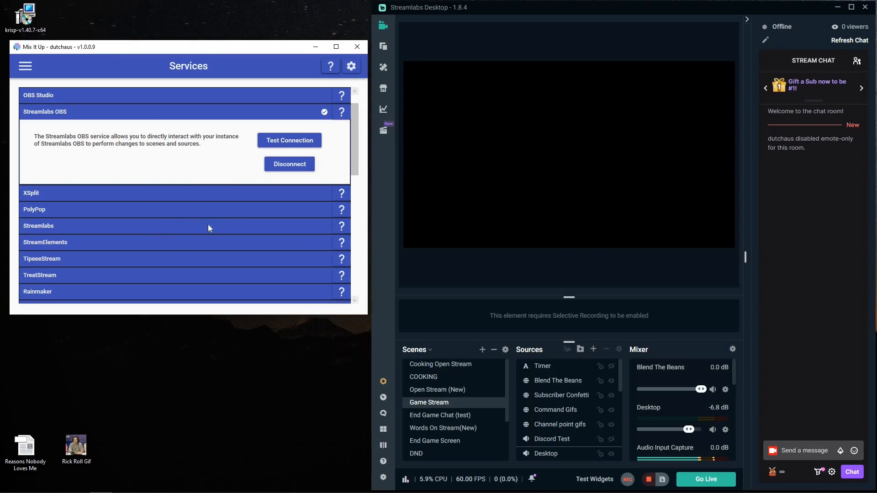
{"action": "mouse_move", "coordinate": [357, 150]}
{"action": "left_mouse_down"}
{"action": "mouse_move", "coordinate": [371, 187]}
{"action": "mouse_move", "coordinate": [371, 160]}
{"action": "mouse_move", "coordinate": [354, 161]}
{"action": "left_mouse_up"}
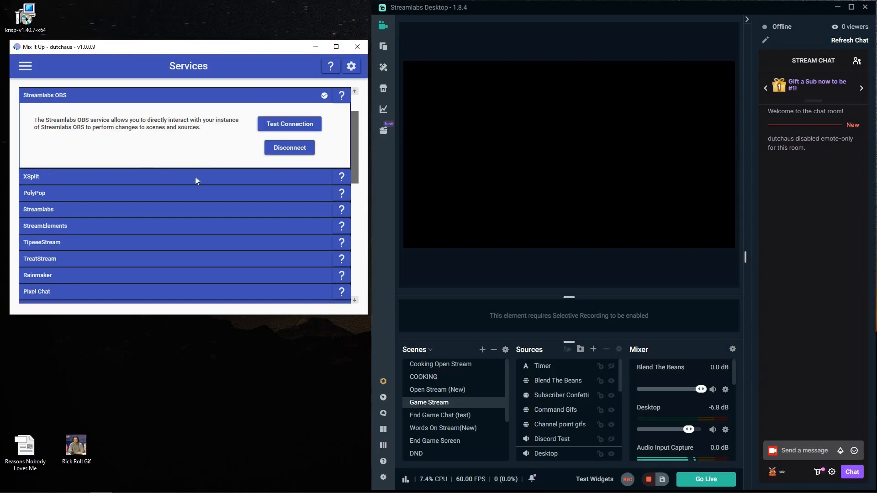
{"action": "left_click_drag", "start_coordinate": [358, 157], "coordinate": [359, 177]}
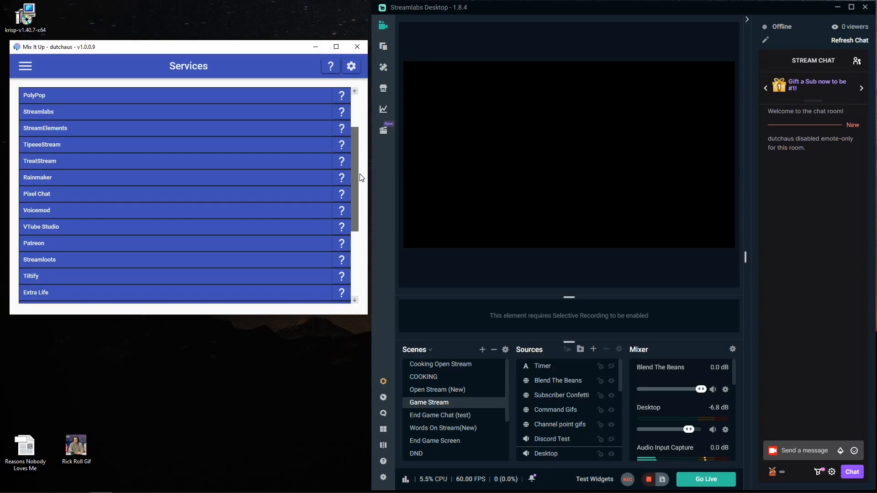
{"action": "scroll", "coordinate": [363, 209], "scroll_direction": "down", "scroll_amount": 3}
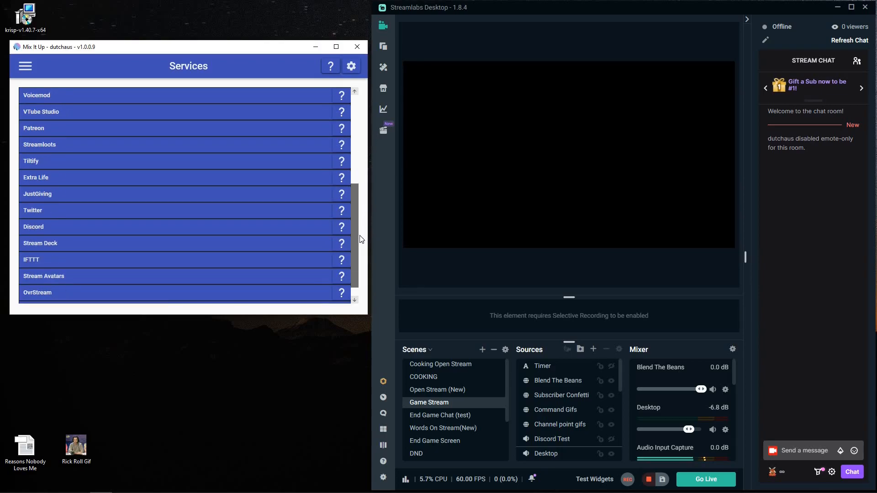
{"action": "scroll", "coordinate": [361, 264], "scroll_direction": "down", "scroll_amount": 1}
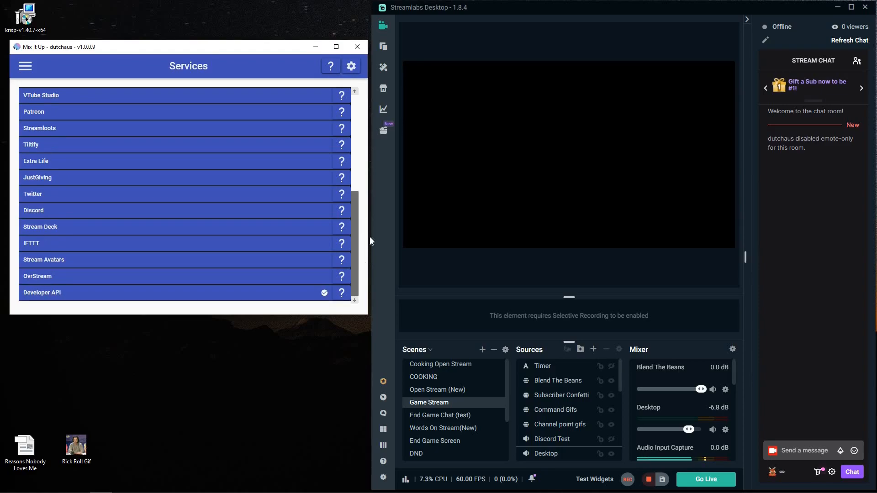
Add a new overlay endpoint named Test in the Overlays settings.
{"action": "scroll", "coordinate": [301, 118], "scroll_direction": "up", "scroll_amount": 10}
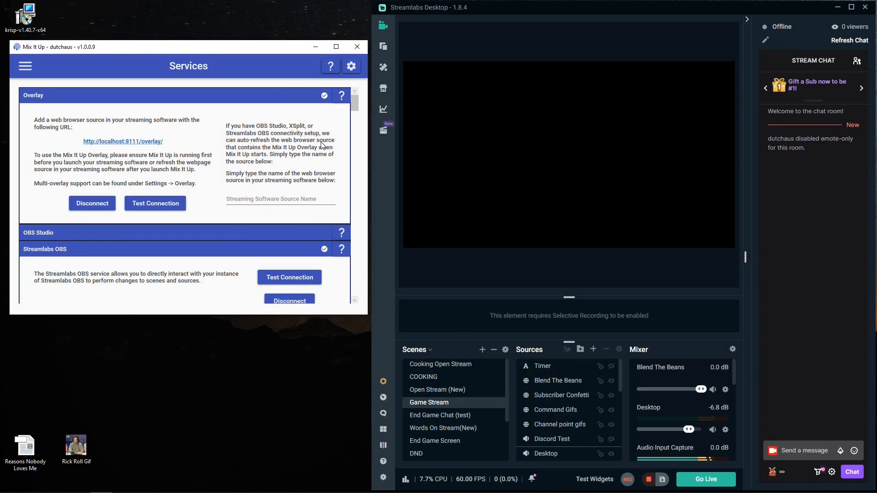
{"action": "mouse_move", "coordinate": [554, 385]}
{"action": "left_mouse_down"}
{"action": "mouse_move", "coordinate": [574, 411]}
{"action": "mouse_move", "coordinate": [565, 377]}
{"action": "left_mouse_up"}
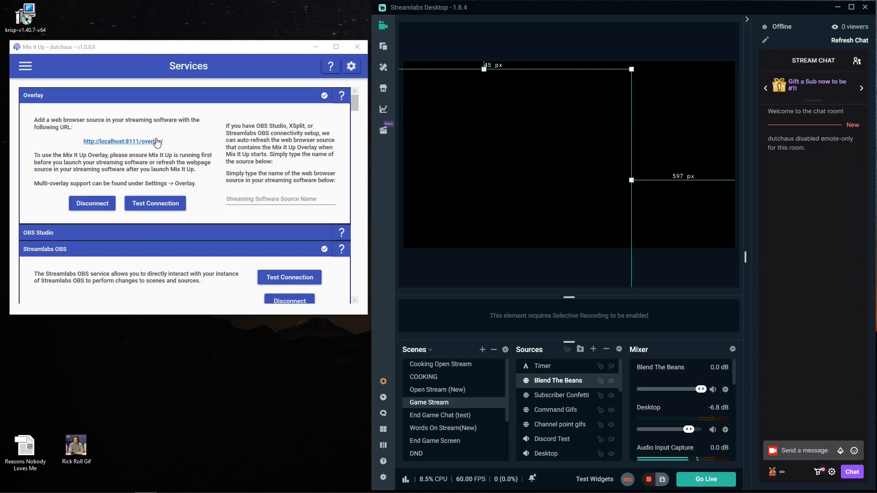
{"action": "left_click", "coordinate": [352, 67]}
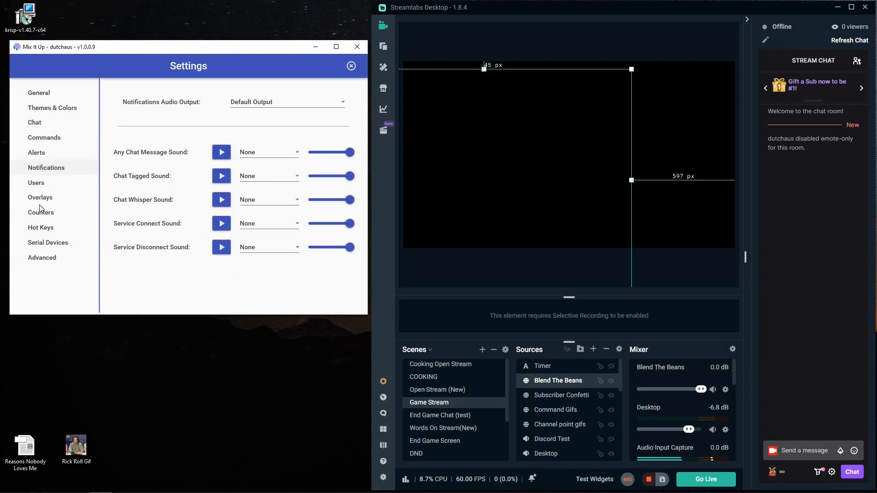
{"action": "left_click", "coordinate": [359, 68]}
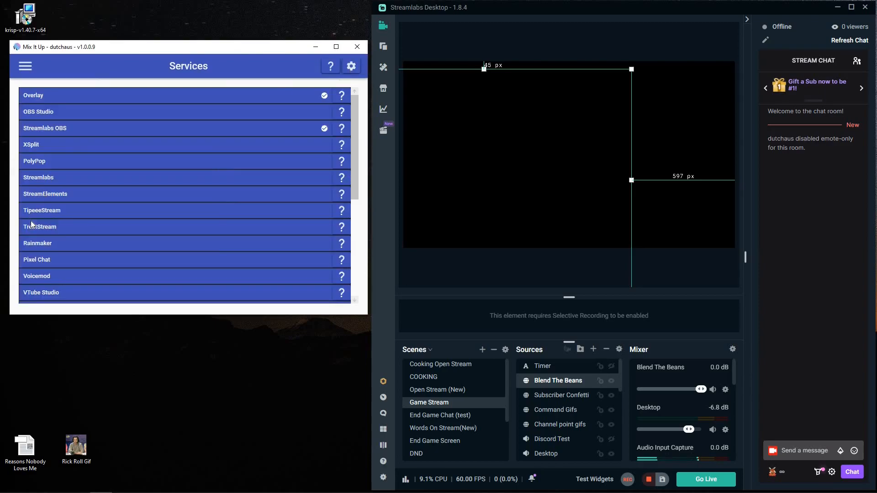
{"action": "left_click", "coordinate": [40, 198]}
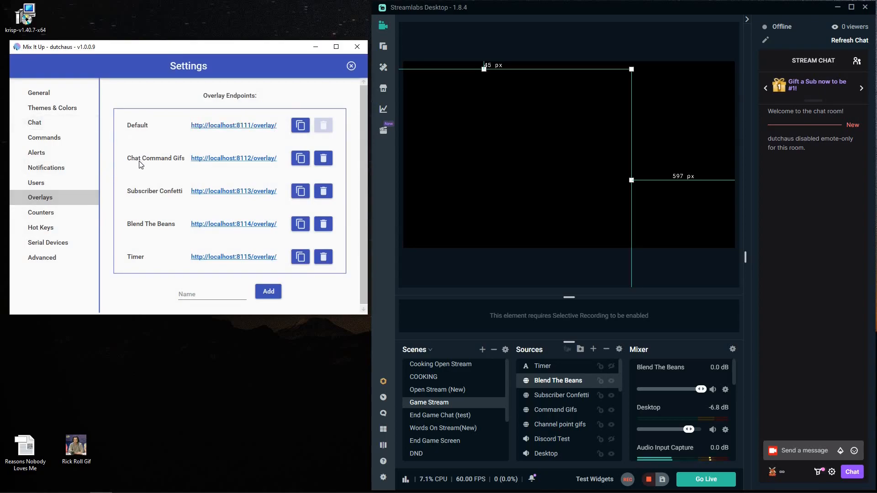
{"action": "left_click", "coordinate": [202, 291]}
{"action": "type", "text": "Test"}
{"action": "left_click", "coordinate": [276, 296]}
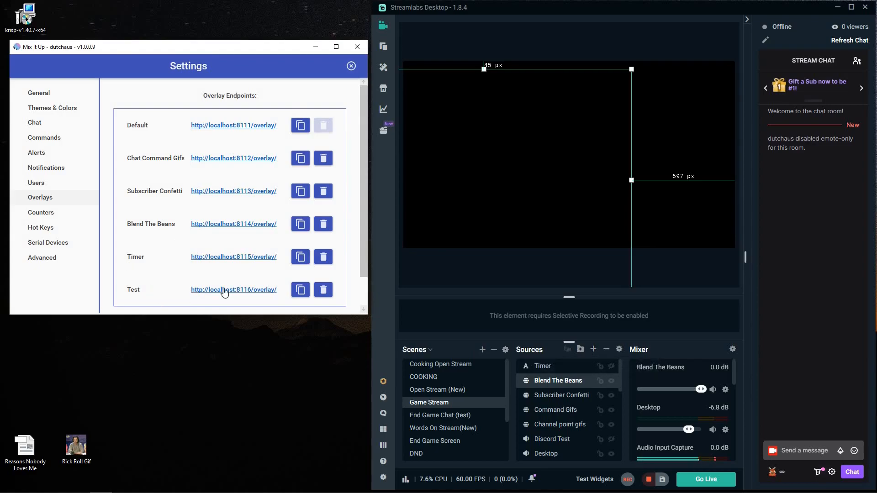
Switch to Streamlabs Desktop and add a new browser source named Test Mix It Up to the Game Stream scene.
{"action": "left_click", "coordinate": [593, 349]}
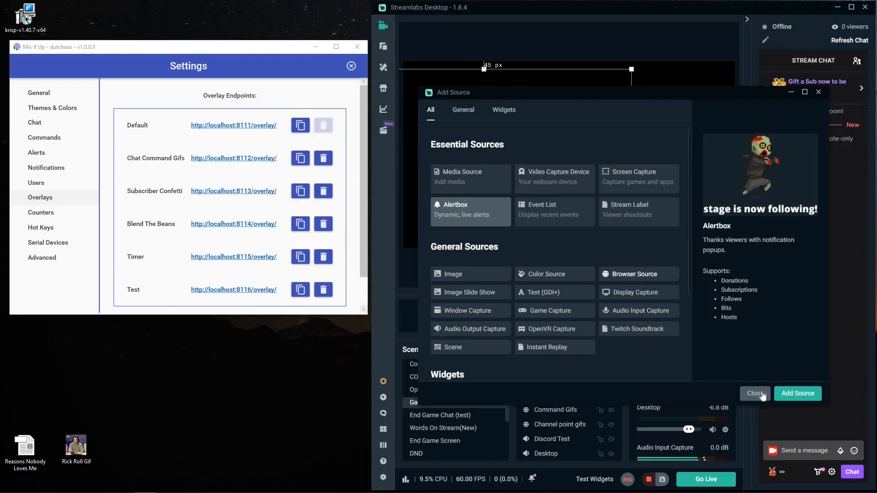
{"action": "left_click", "coordinate": [795, 394]}
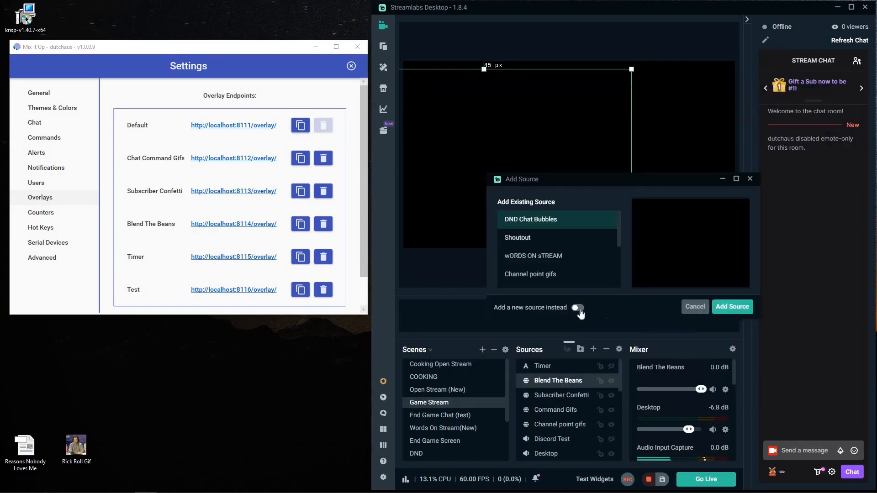
{"action": "left_click", "coordinate": [578, 309]}
{"action": "key", "text": "ctrl+a"}
{"action": "type", "text": "Test Mix It Up"}
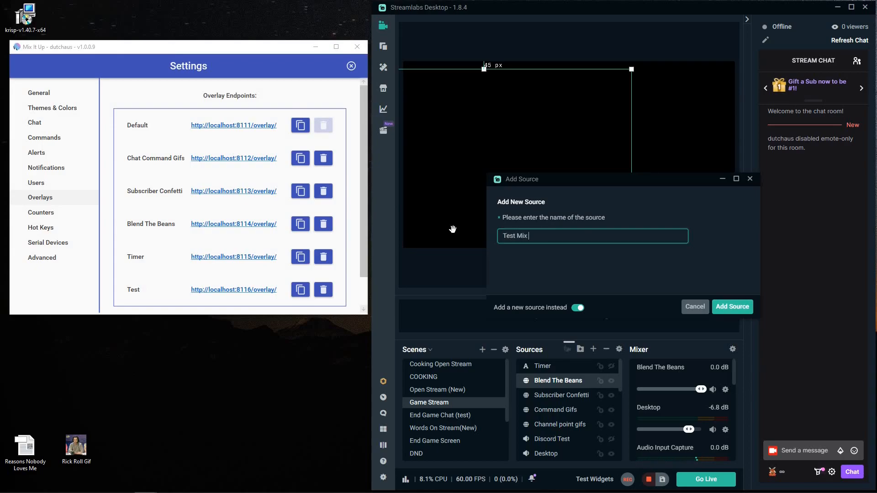
{"action": "left_click", "coordinate": [748, 307]}
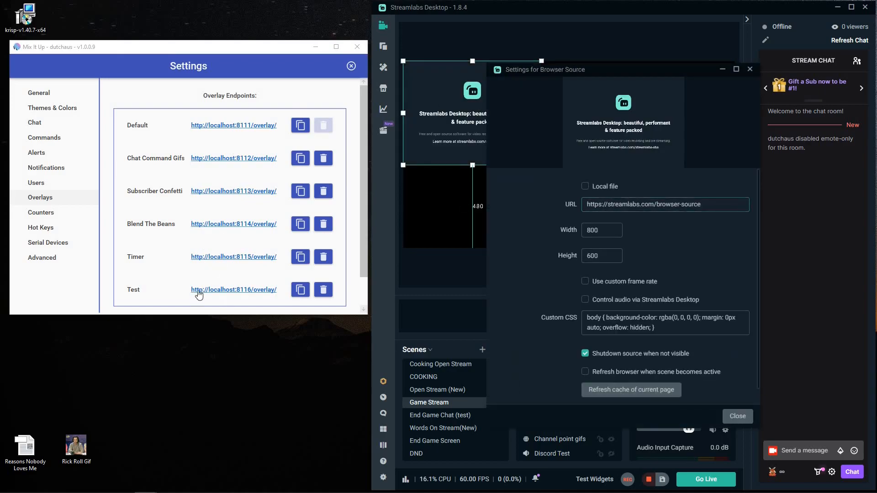
{"action": "left_click_drag", "start_coordinate": [197, 287], "coordinate": [288, 290]}
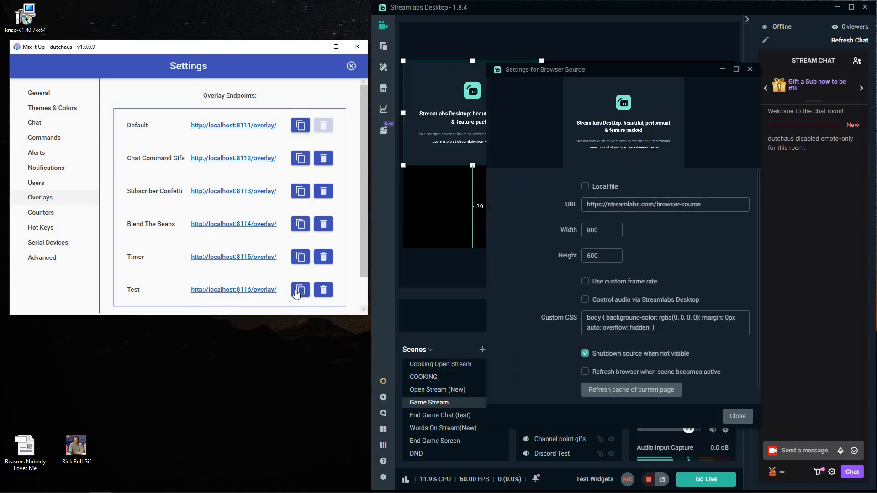
{"action": "left_click", "coordinate": [300, 293]}
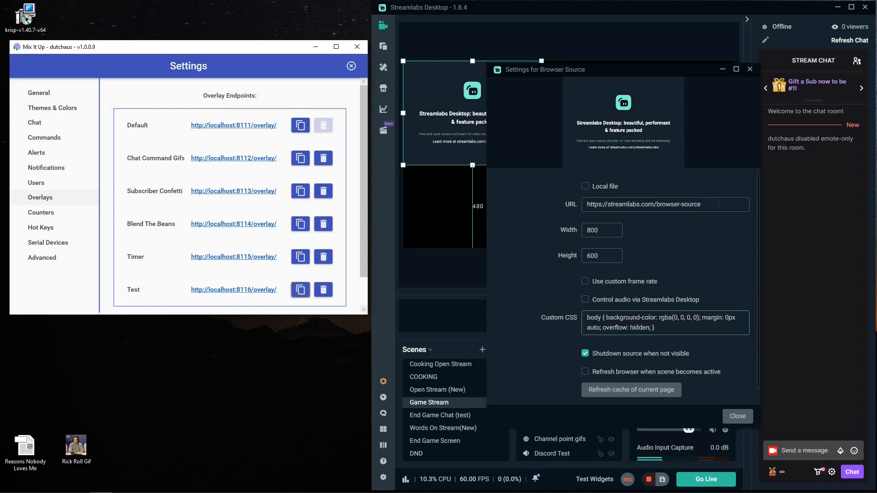
{"action": "triple_click", "coordinate": [594, 205]}
{"action": "key", "text": "ctrl+v"}
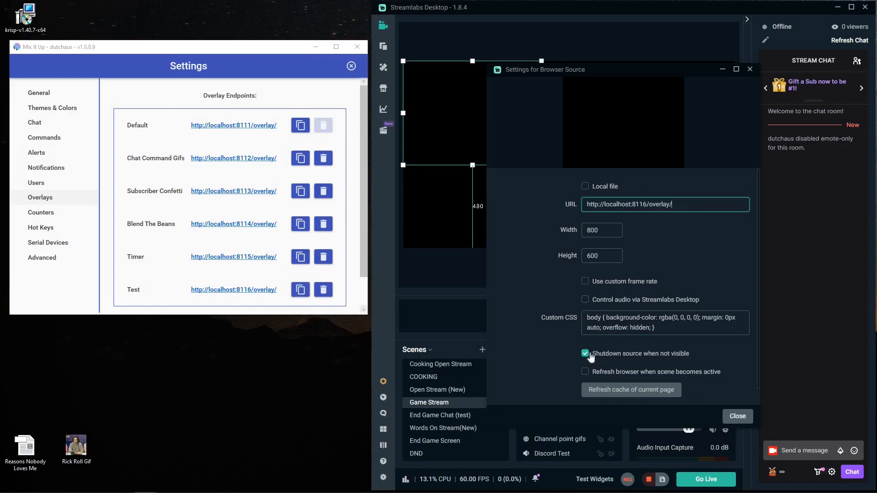
{"action": "left_click", "coordinate": [586, 354]}
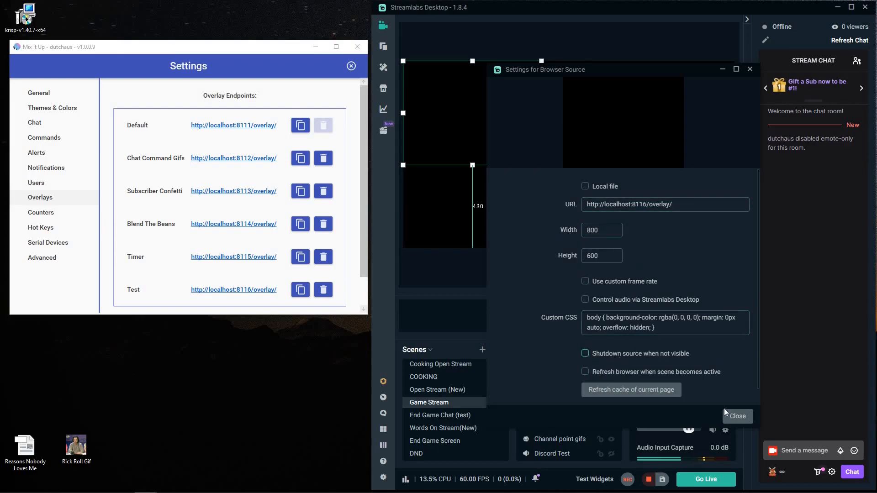
{"action": "left_click", "coordinate": [737, 416]}
Move the Test Mix It Up source to the canvas's upper-right corner and shrink it, leaving about 1269 px beside and 592 px below.
{"action": "left_click_drag", "start_coordinate": [475, 110], "coordinate": [667, 110]}
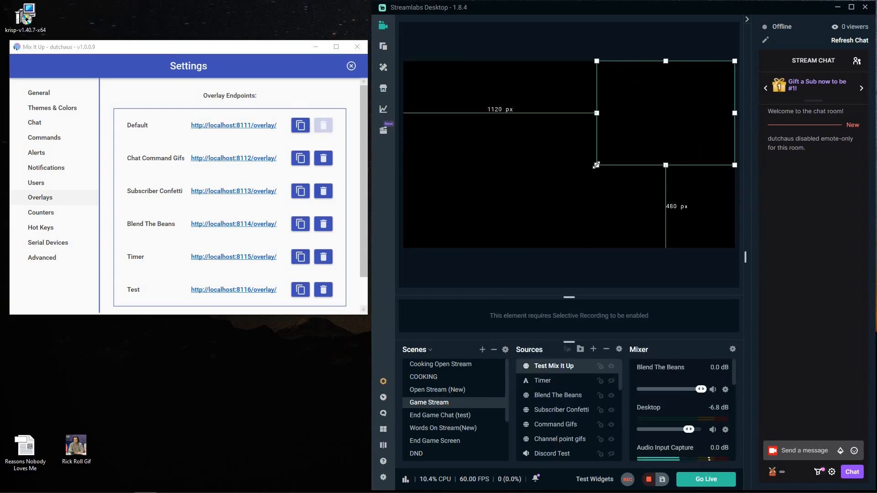
{"action": "left_click_drag", "start_coordinate": [444, 219], "coordinate": [622, 132]}
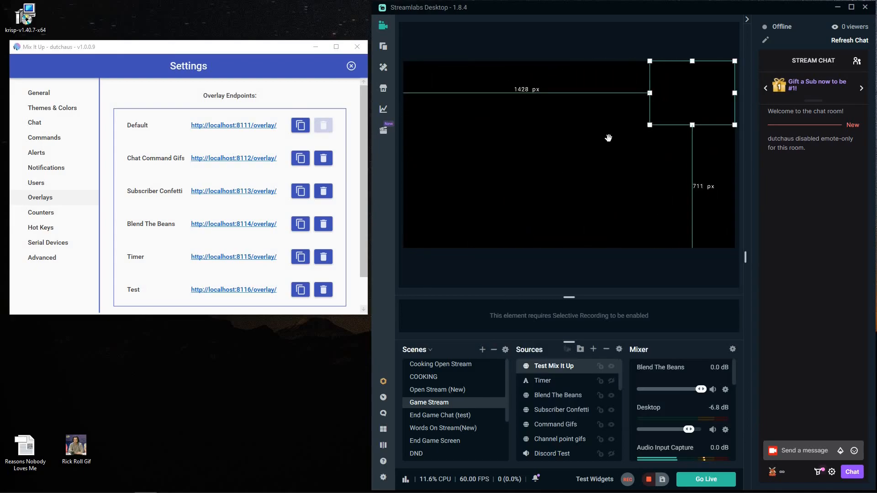
{"action": "mouse_move", "coordinate": [681, 121]}
{"action": "left_mouse_down"}
{"action": "mouse_move", "coordinate": [687, 106]}
{"action": "mouse_move", "coordinate": [679, 128]}
{"action": "left_mouse_up"}
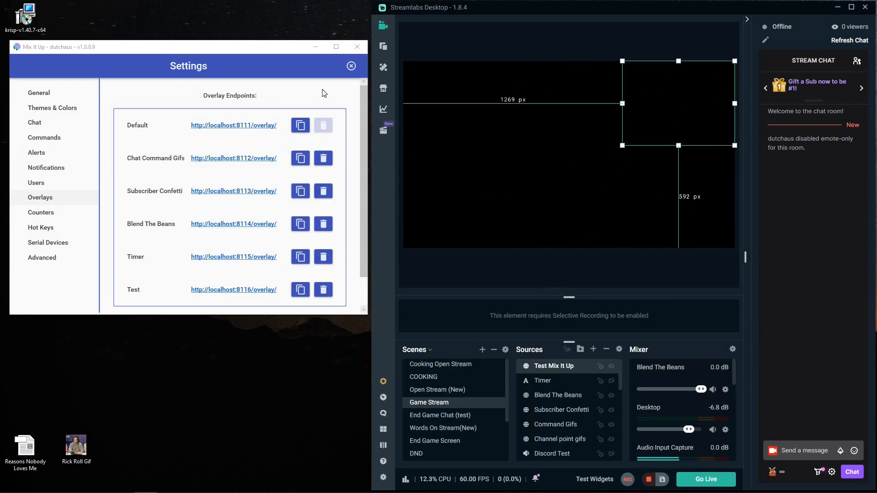
Switch to Mix It Up, leave the settings and go to the Commands page.
{"action": "left_click", "coordinate": [350, 68]}
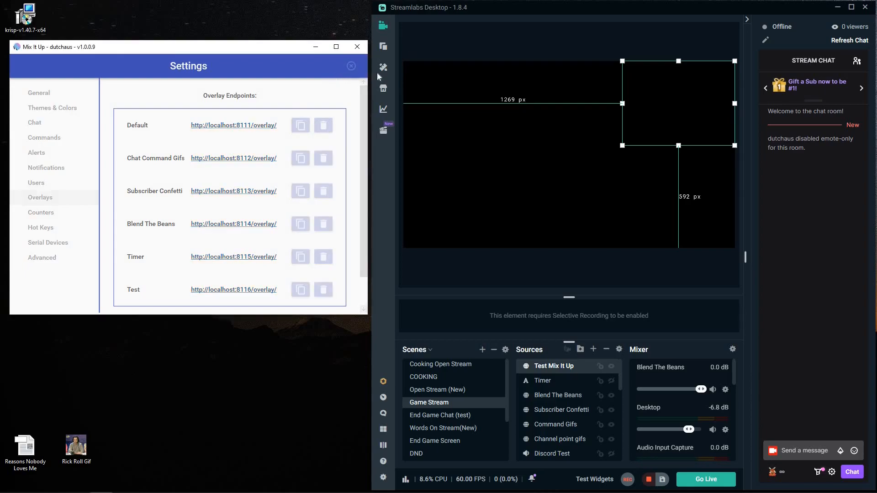
{"action": "left_click", "coordinate": [27, 68]}
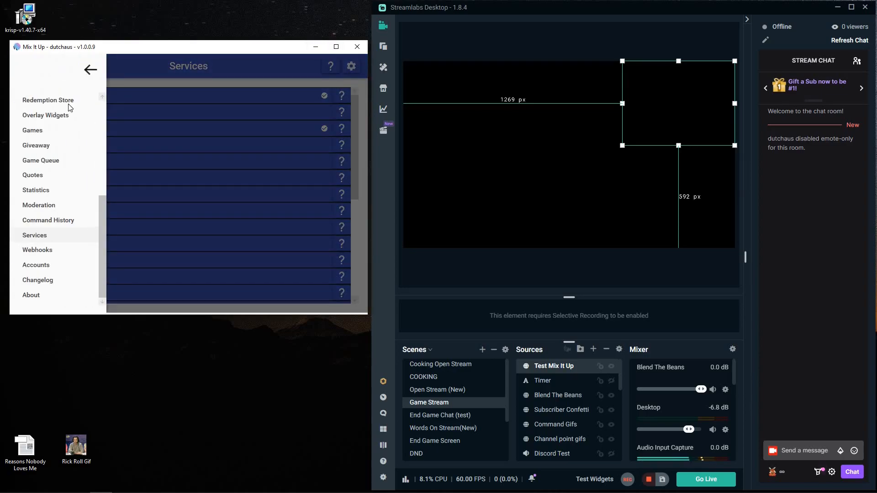
{"action": "scroll", "coordinate": [77, 134], "scroll_direction": "up", "scroll_amount": 5}
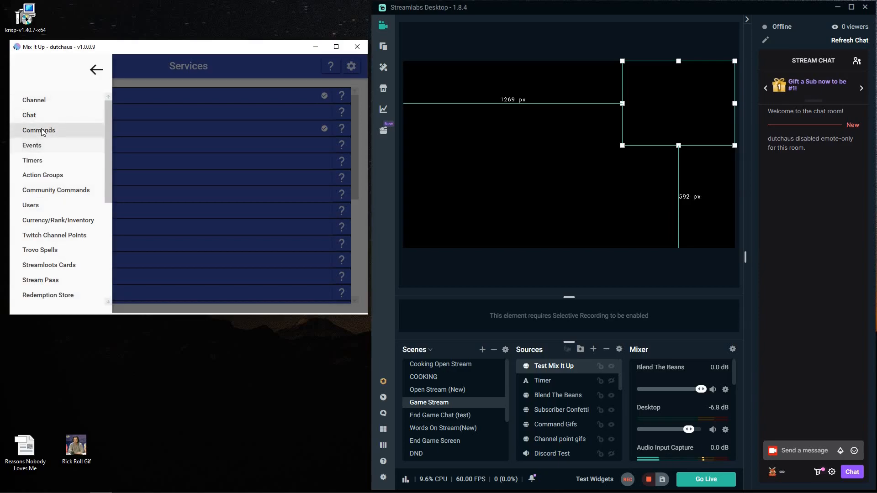
{"action": "left_click", "coordinate": [43, 133]}
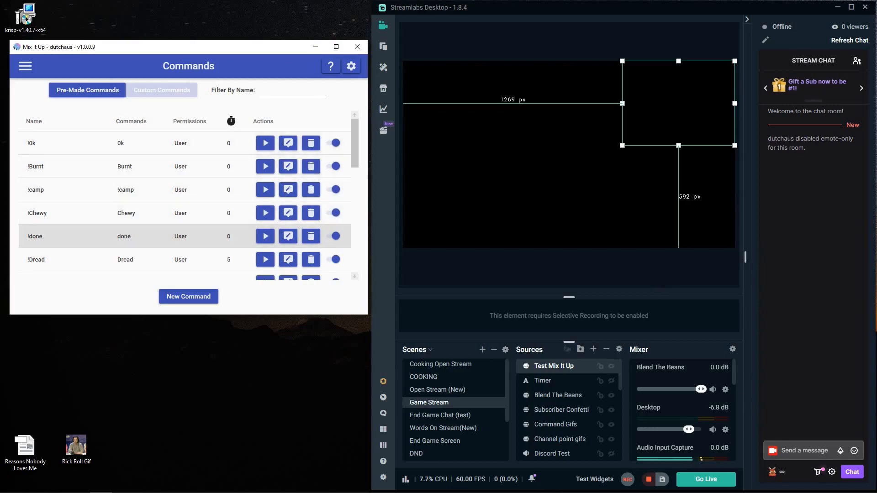
Send the !0k command in the Streamlabs stream chat.
{"action": "left_click", "coordinate": [802, 450]}
{"action": "type", "text": "!ok"}
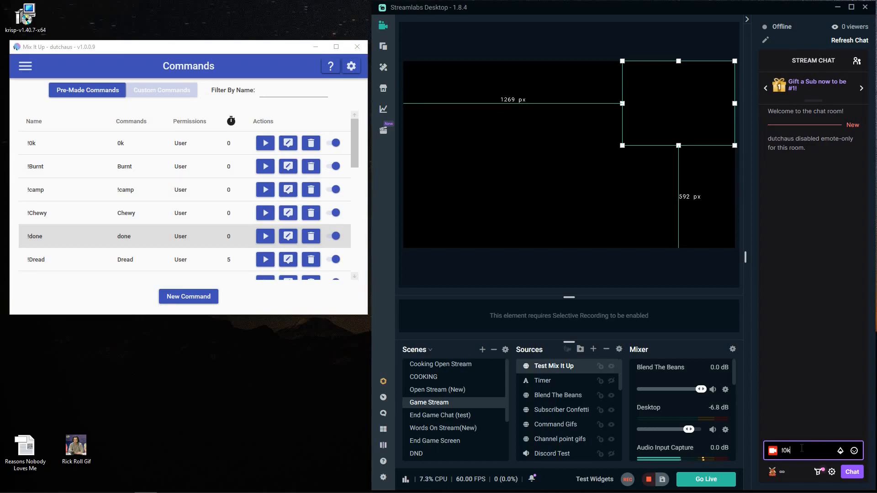
{"action": "key", "text": "Return"}
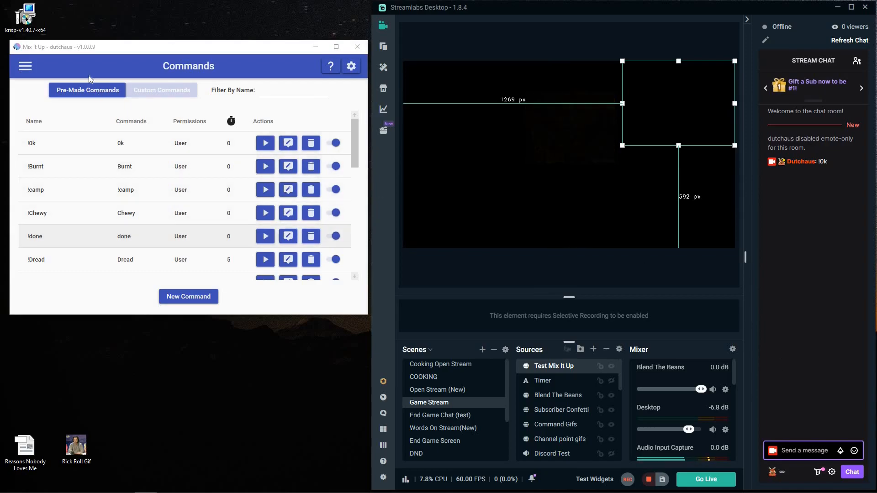
Start a new command in Mix It Up named Test with the chat trigger rickroll.
{"action": "left_click", "coordinate": [189, 297]}
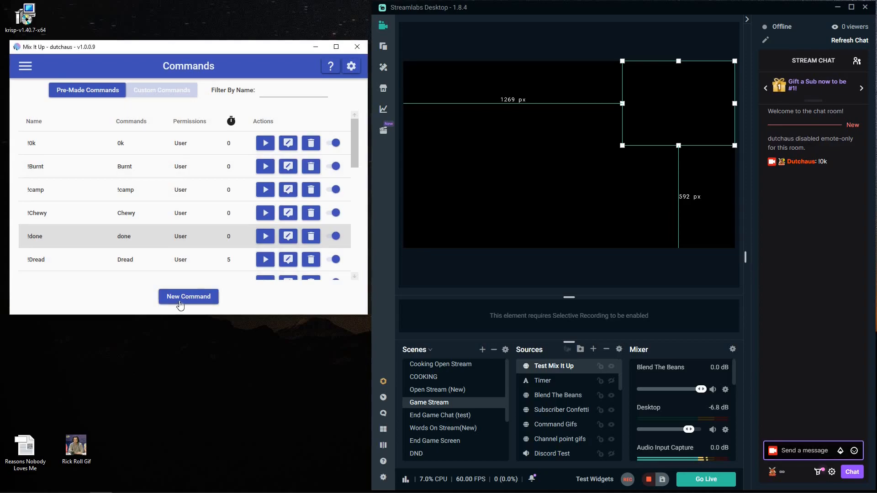
{"action": "left_click_drag", "start_coordinate": [356, 122], "coordinate": [118, 134]}
{"action": "left_click", "coordinate": [90, 151]}
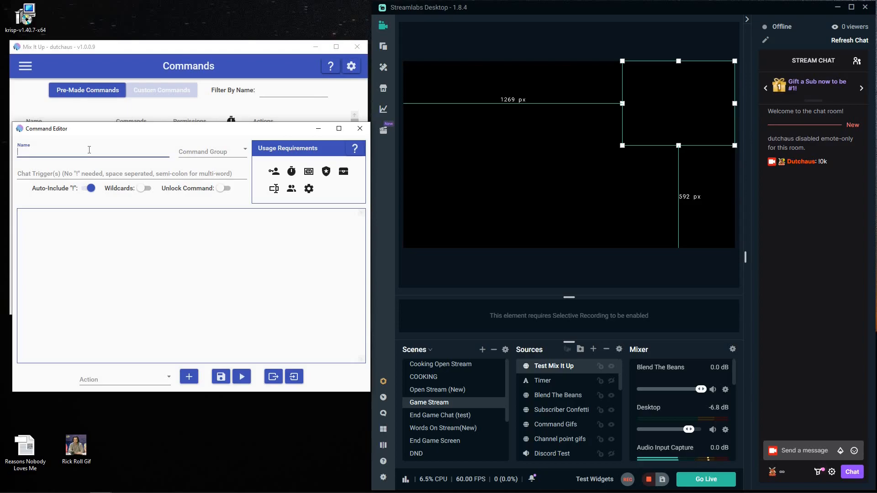
{"action": "type", "text": "est"}
{"action": "left_click", "coordinate": [69, 174]}
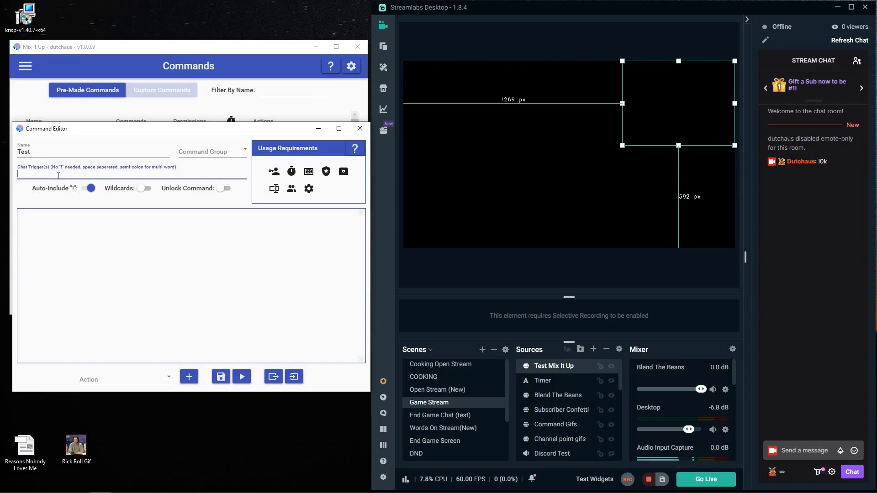
{"action": "type", "text": "rickroll"}
{"action": "left_click", "coordinate": [113, 139]}
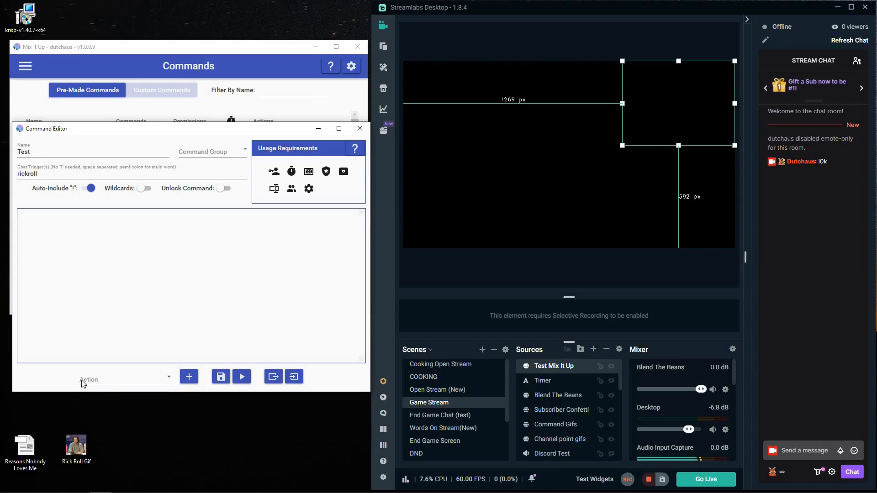
Look over the action types for the Test command and select Chat Message.
{"action": "left_click", "coordinate": [169, 381]}
{"action": "scroll", "coordinate": [187, 248], "scroll_direction": "down", "scroll_amount": 1}
{"action": "scroll", "coordinate": [175, 212], "scroll_direction": "up", "scroll_amount": 1}
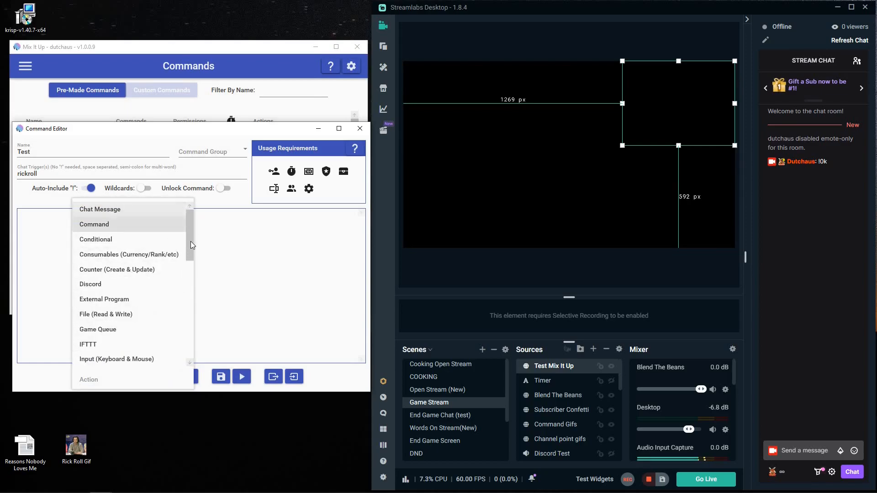
{"action": "left_click_drag", "start_coordinate": [188, 254], "coordinate": [196, 214]}
{"action": "scroll", "coordinate": [124, 214], "scroll_direction": "up", "scroll_amount": 2}
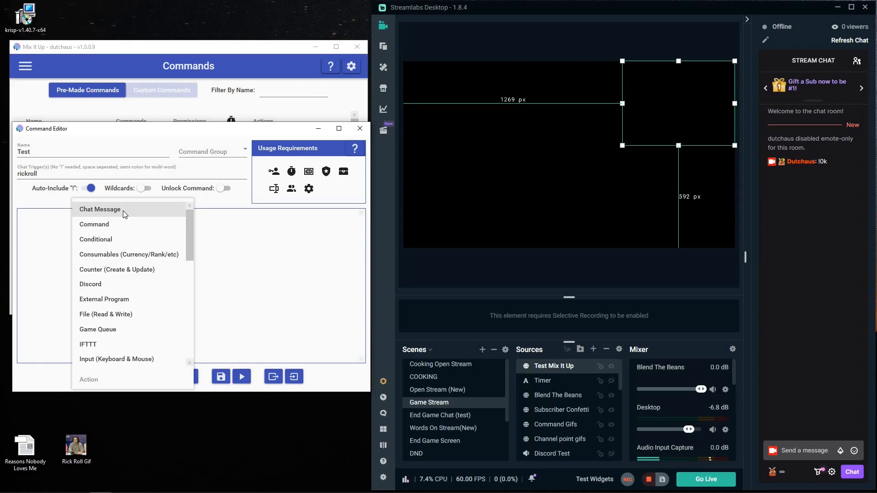
{"action": "scroll", "coordinate": [127, 338], "scroll_direction": "down", "scroll_amount": 1}
{"action": "left_click", "coordinate": [142, 381]}
Change the action type to Overlay (Images & Videos) and add that action to the Test command.
{"action": "left_click", "coordinate": [165, 381]}
{"action": "scroll", "coordinate": [126, 242], "scroll_direction": "down", "scroll_amount": 5}
{"action": "scroll", "coordinate": [114, 224], "scroll_direction": "up", "scroll_amount": 5}
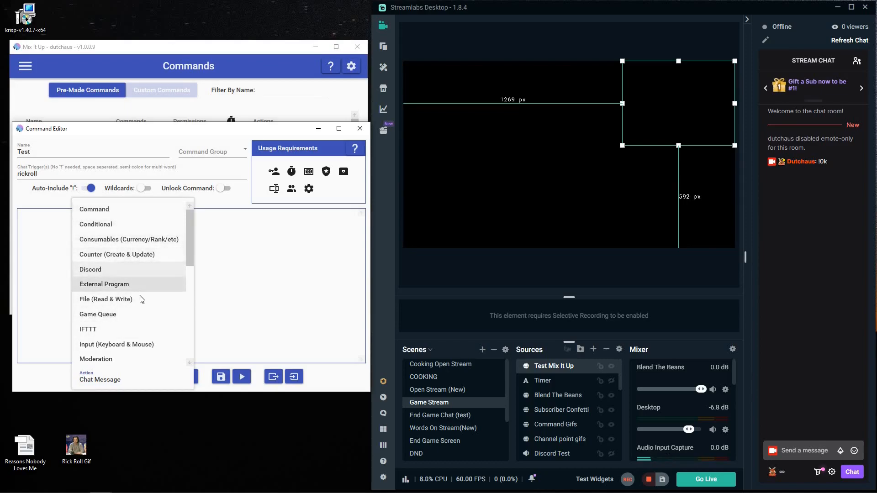
{"action": "scroll", "coordinate": [124, 318], "scroll_direction": "down", "scroll_amount": 2}
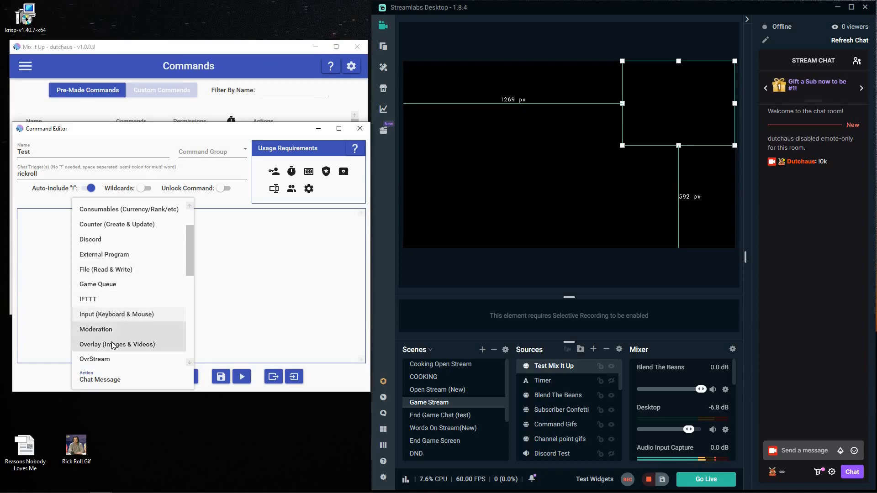
{"action": "scroll", "coordinate": [112, 361], "scroll_direction": "down", "scroll_amount": 5}
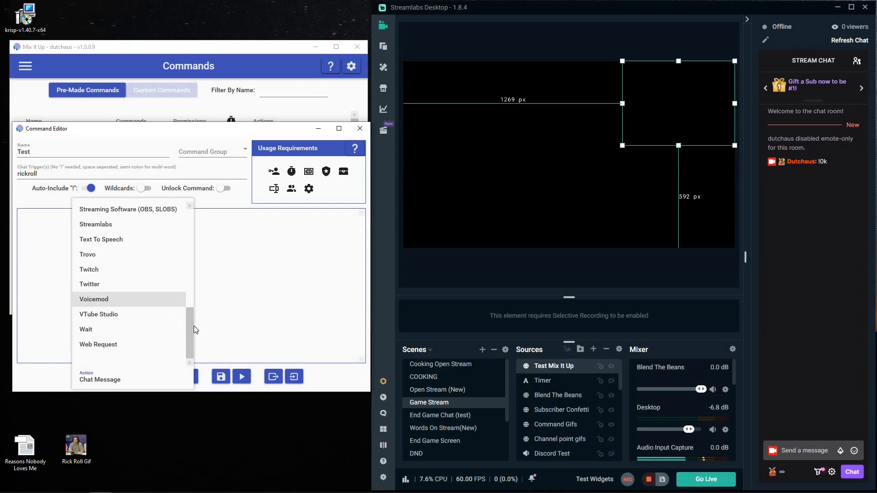
{"action": "left_click_drag", "start_coordinate": [187, 326], "coordinate": [192, 289]}
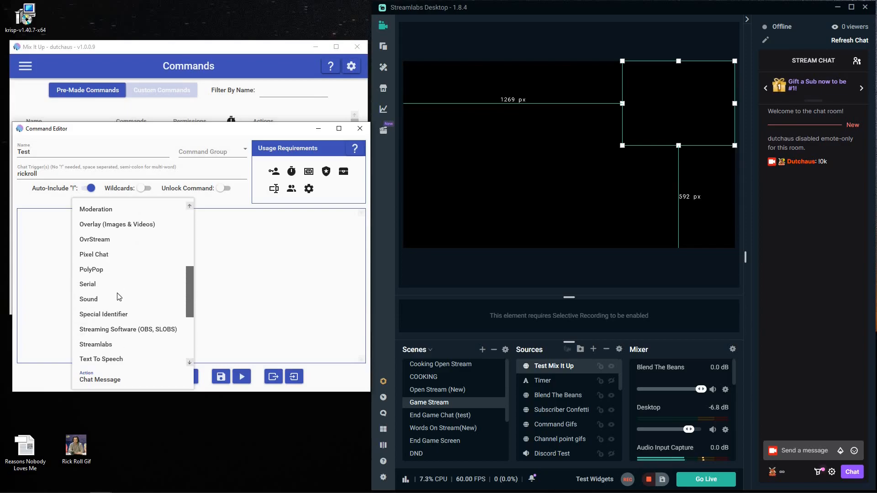
{"action": "left_click", "coordinate": [191, 237]}
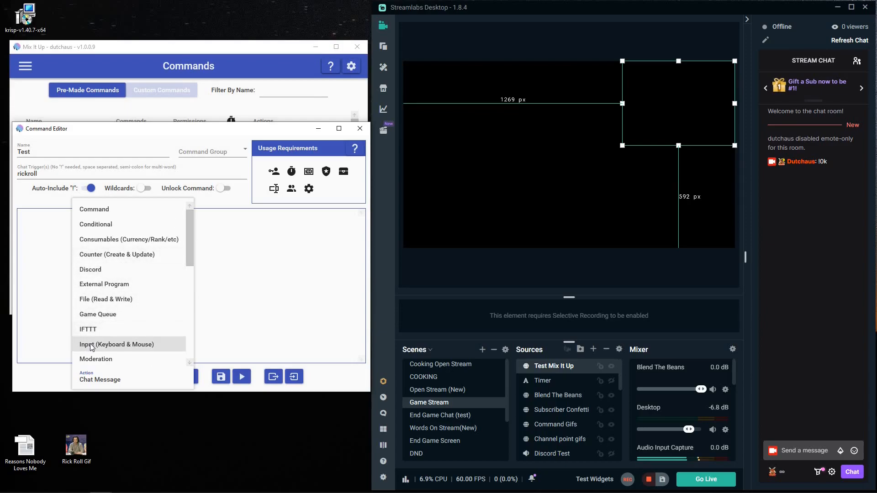
{"action": "scroll", "coordinate": [137, 288], "scroll_direction": "down", "scroll_amount": 2}
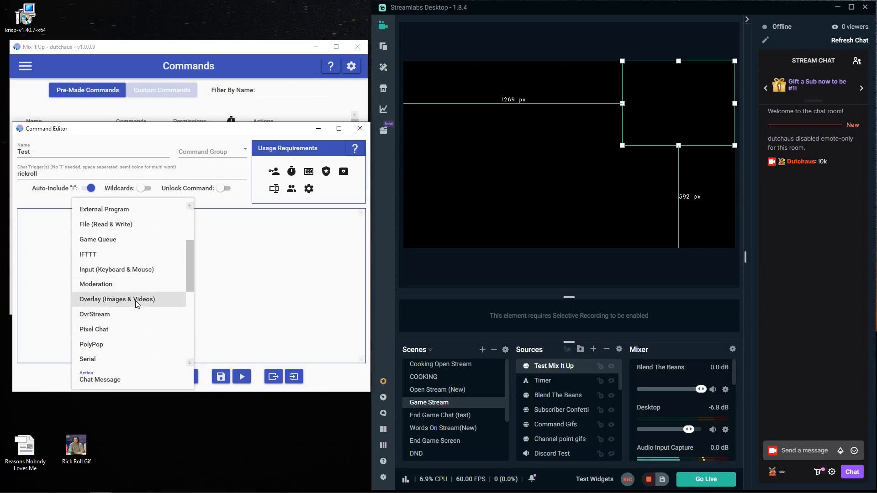
{"action": "left_click", "coordinate": [135, 300]}
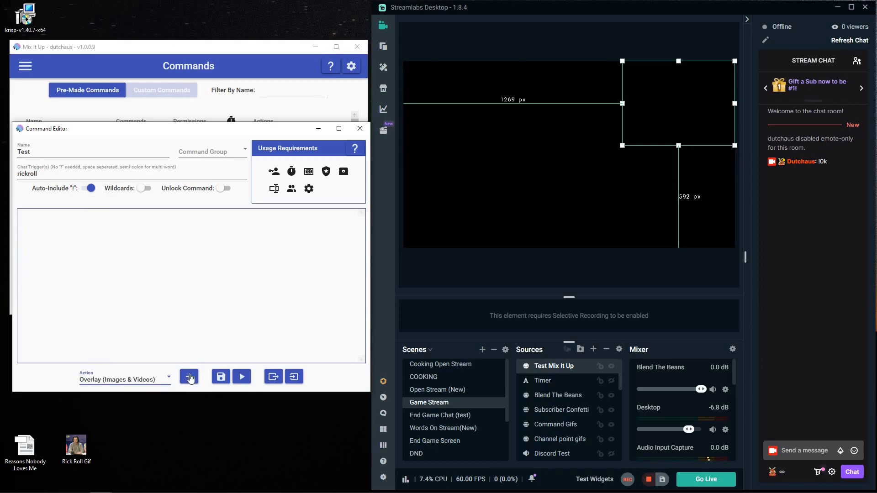
{"action": "left_click", "coordinate": [190, 377]}
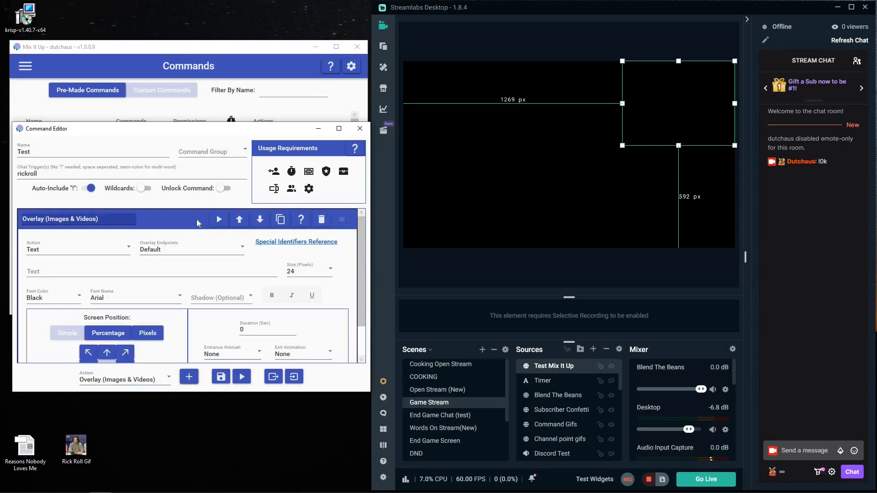
{"action": "left_click", "coordinate": [197, 219]}
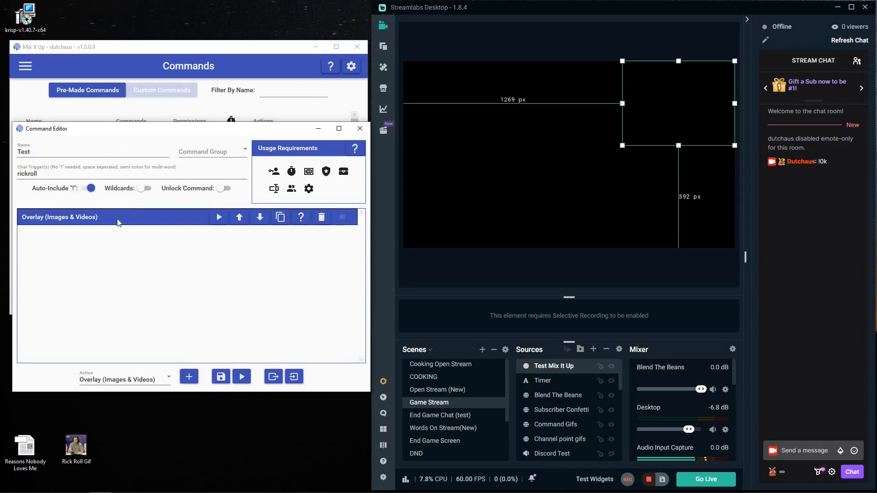
{"action": "left_click", "coordinate": [153, 216]}
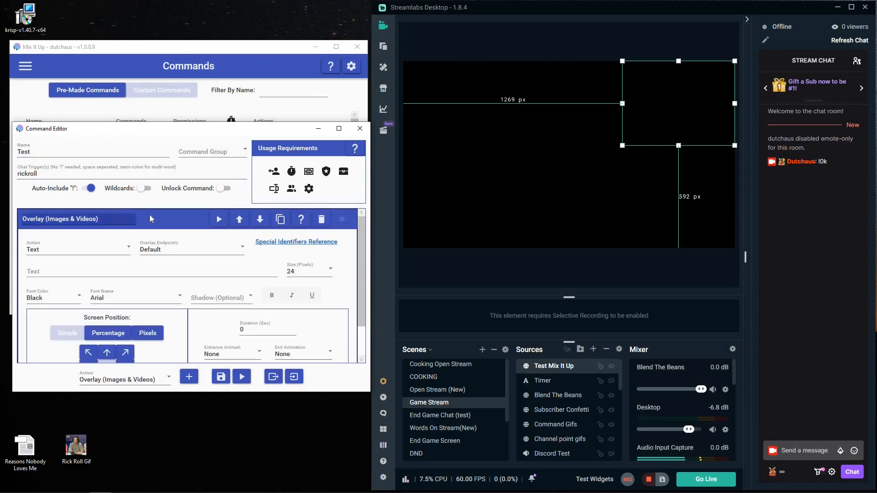
{"action": "left_click", "coordinate": [140, 215]}
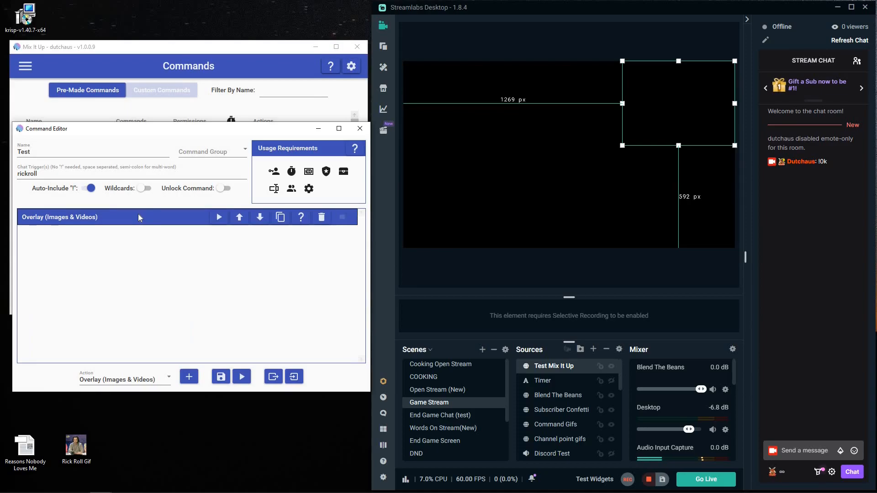
{"action": "double_click", "coordinate": [44, 172]}
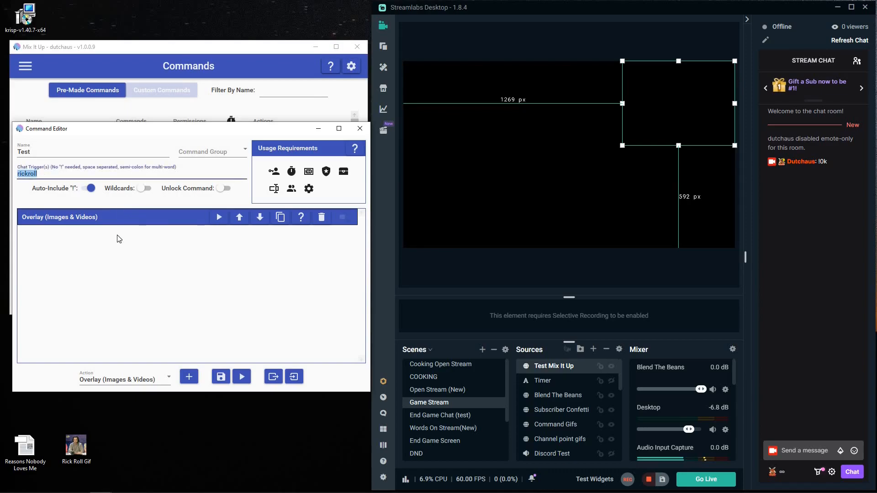
Add two more Overlay (Images & Videos) actions to the Test command and delete them again.
{"action": "left_click", "coordinate": [188, 377]}
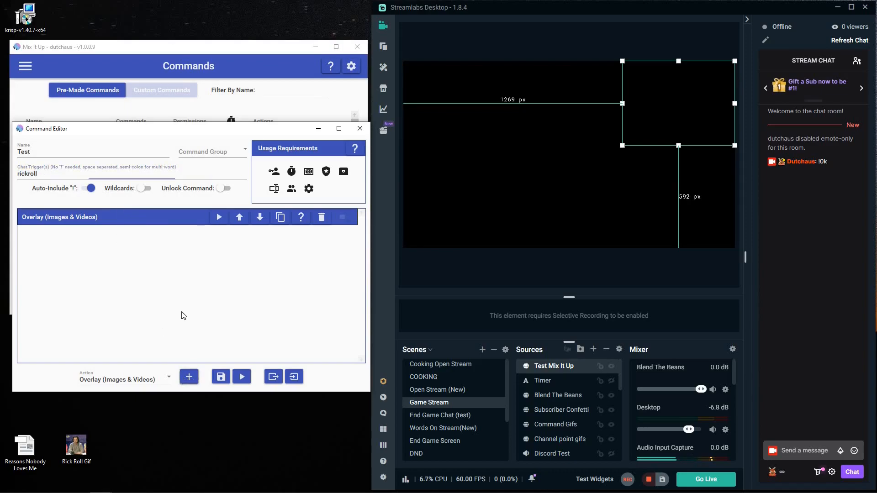
{"action": "left_click", "coordinate": [186, 371]}
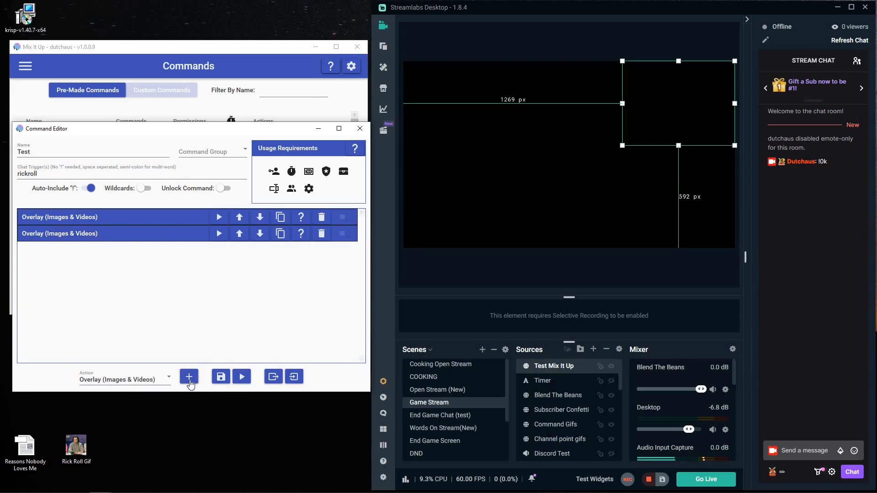
{"action": "left_click", "coordinate": [188, 376]}
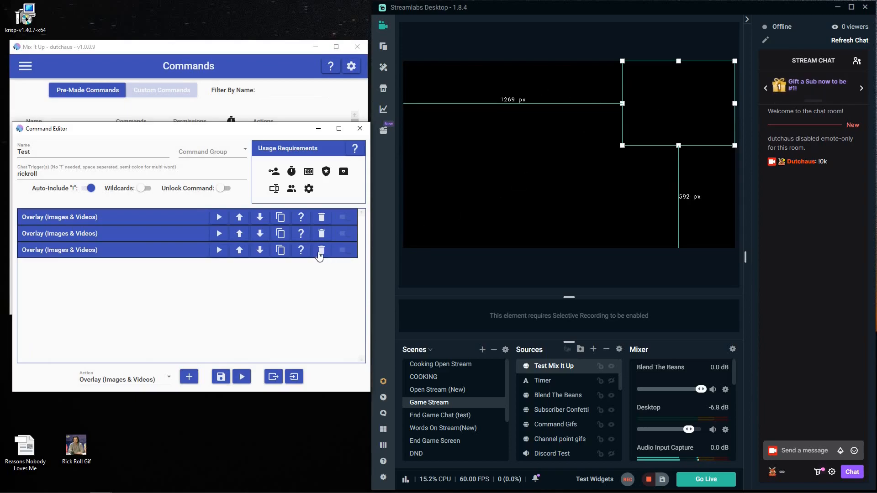
{"action": "left_click", "coordinate": [322, 233]}
{"action": "left_click", "coordinate": [322, 234]}
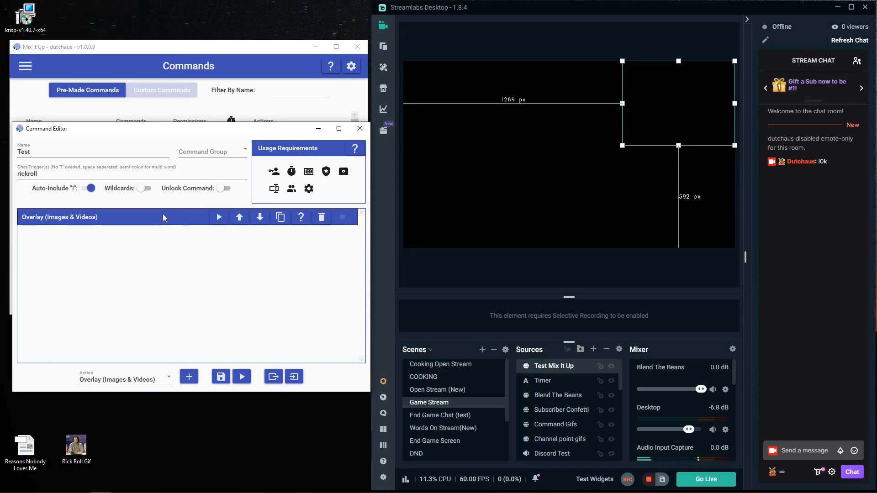
Expand the overlay action and set its action to Image and its overlay endpoint to Test.
{"action": "left_click", "coordinate": [163, 217]}
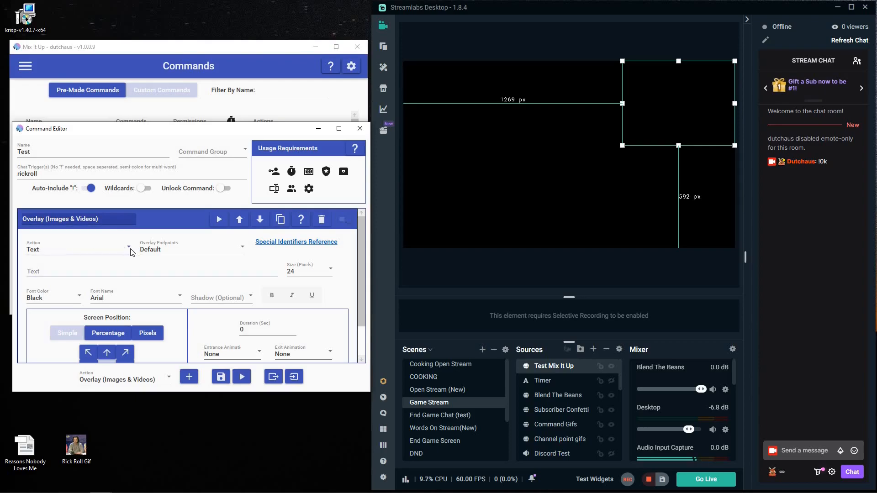
{"action": "left_click", "coordinate": [115, 251]}
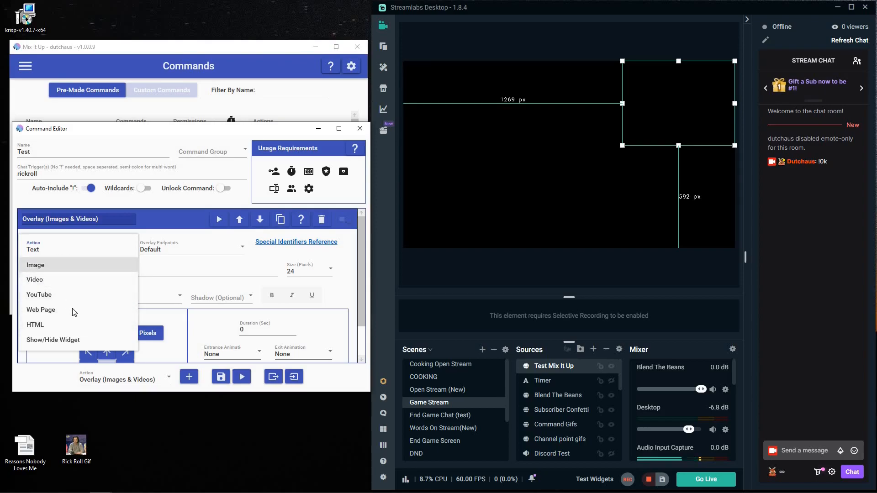
{"action": "left_click", "coordinate": [53, 267]}
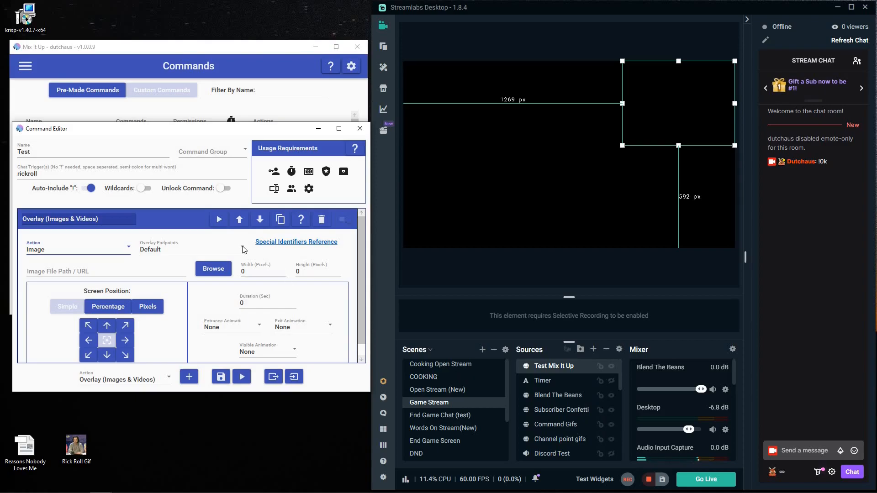
{"action": "left_click", "coordinate": [206, 252]}
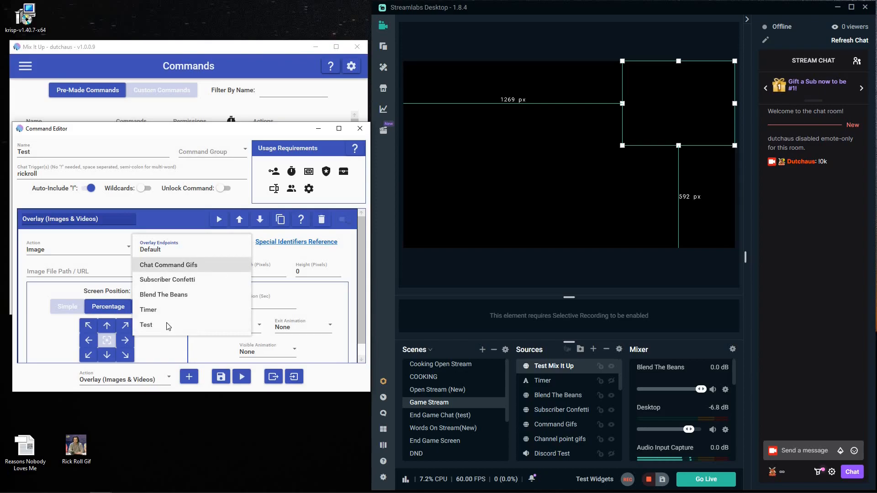
{"action": "left_click", "coordinate": [152, 325]}
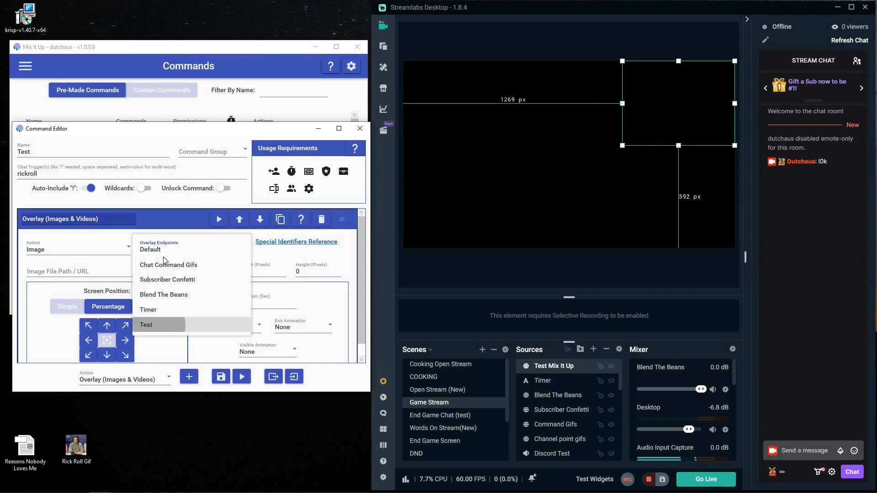
Choose Rick Roll Gif.gif from the Desktop as the overlay's image file.
{"action": "left_click", "coordinate": [45, 272]}
{"action": "left_click", "coordinate": [212, 270]}
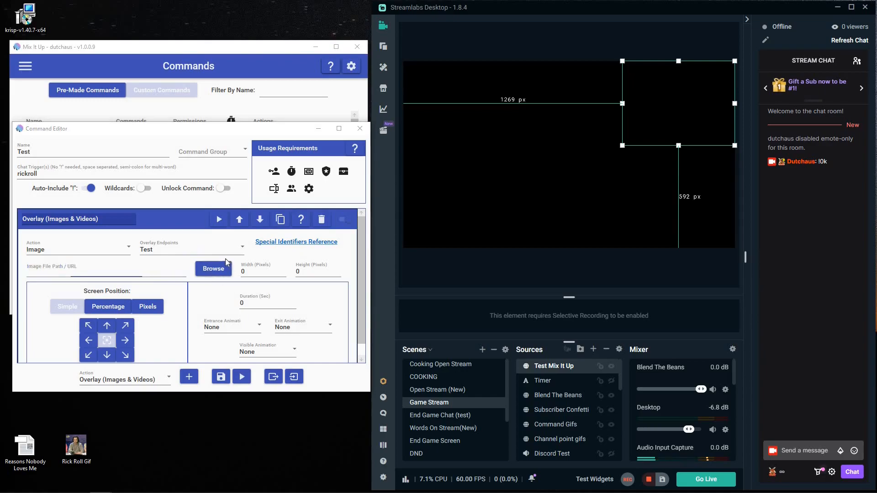
{"action": "left_click", "coordinate": [138, 202]}
{"action": "left_click", "coordinate": [373, 367]}
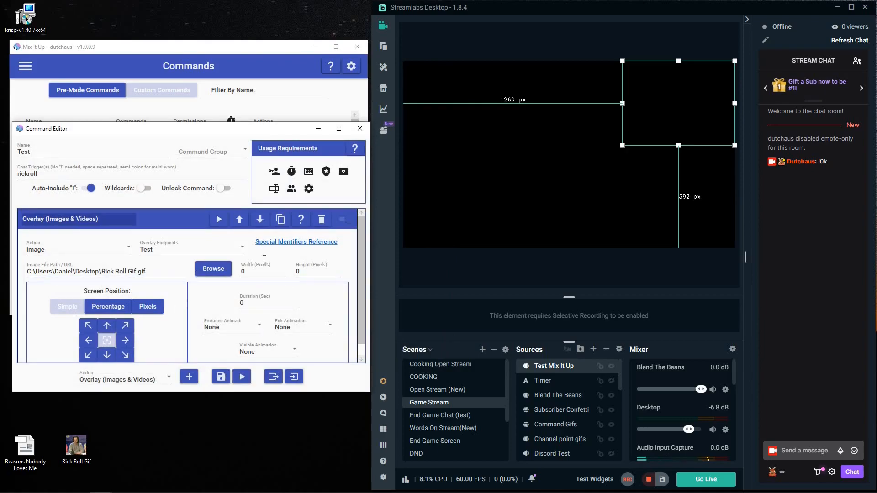
Set the overlay image's duration to 5 seconds and its entrance animation to Slide In Up.
{"action": "scroll", "coordinate": [264, 259], "scroll_direction": "down", "scroll_amount": 1}
{"action": "double_click", "coordinate": [287, 283]}
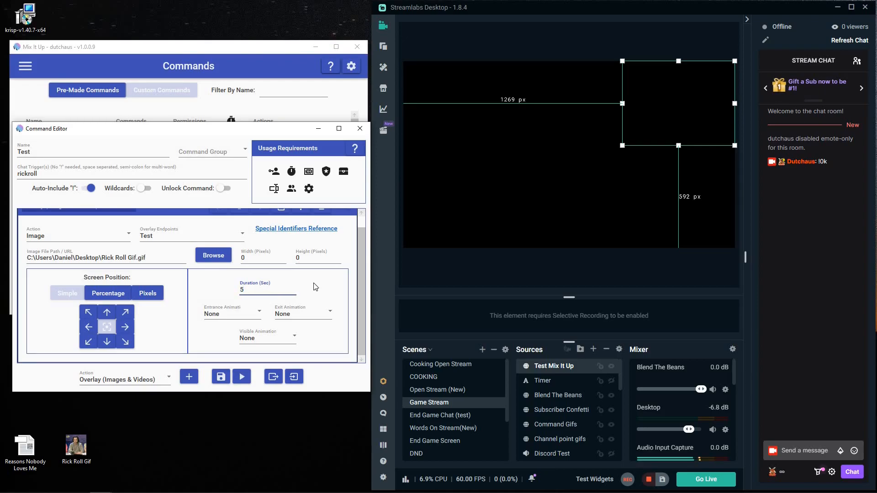
{"action": "left_click", "coordinate": [259, 315]}
{"action": "scroll", "coordinate": [266, 203], "scroll_direction": "down", "scroll_amount": 2}
{"action": "left_click_drag", "start_coordinate": [267, 204], "coordinate": [271, 238]}
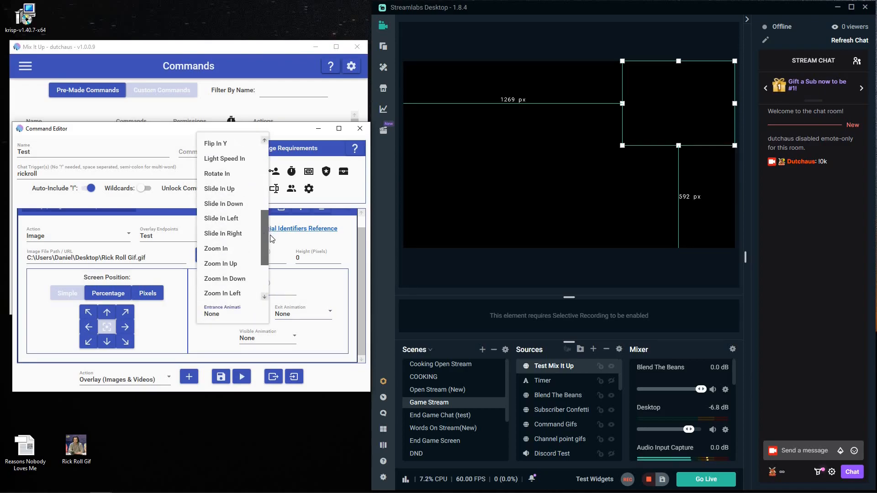
{"action": "left_click", "coordinate": [229, 189]}
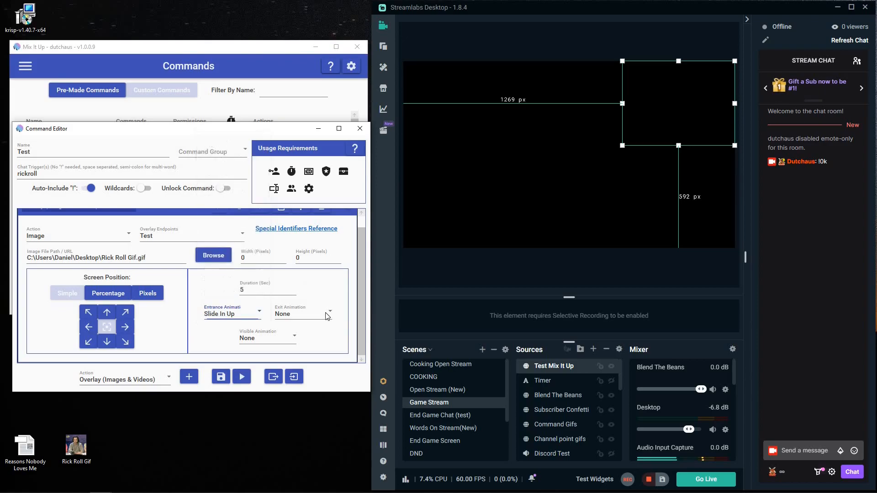
Set the overlay image's exit animation to Slide Out Down and leave the visible animation at None.
{"action": "left_click", "coordinate": [327, 314]}
{"action": "scroll", "coordinate": [337, 211], "scroll_direction": "down", "scroll_amount": 8}
{"action": "scroll", "coordinate": [336, 201], "scroll_direction": "up", "scroll_amount": 5}
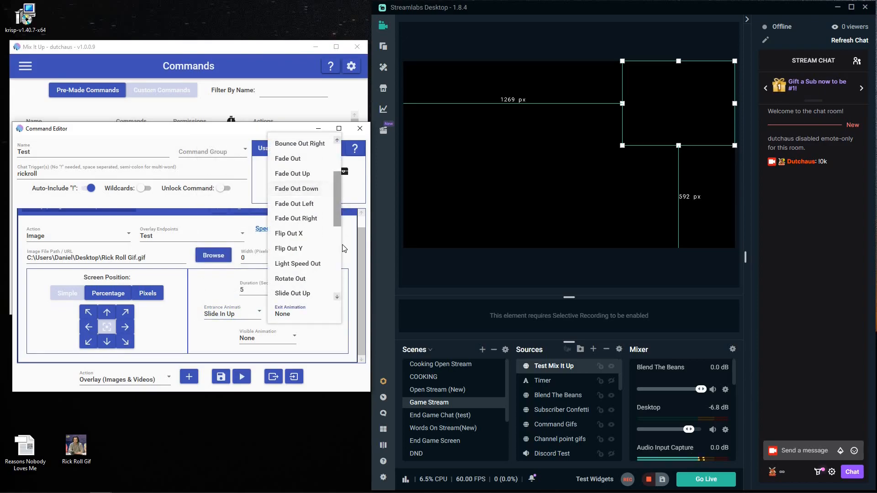
{"action": "scroll", "coordinate": [342, 247], "scroll_direction": "down", "scroll_amount": 3}
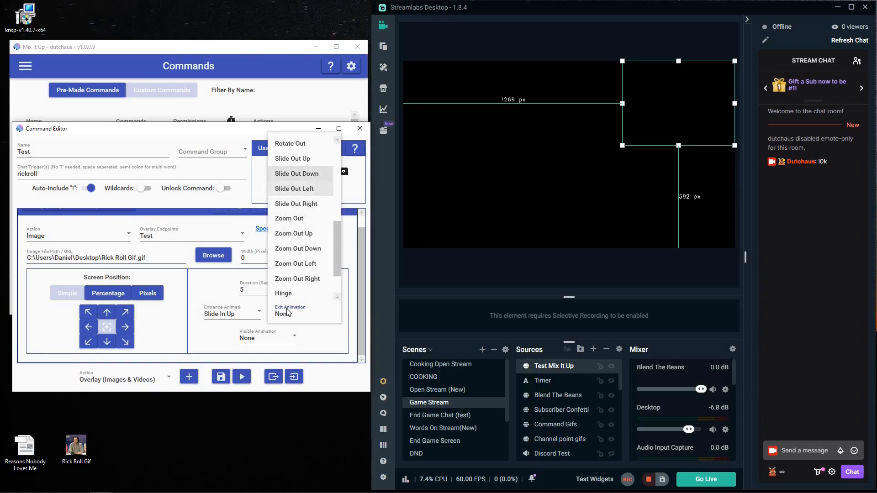
{"action": "left_click", "coordinate": [297, 173]}
{"action": "left_click", "coordinate": [294, 338]}
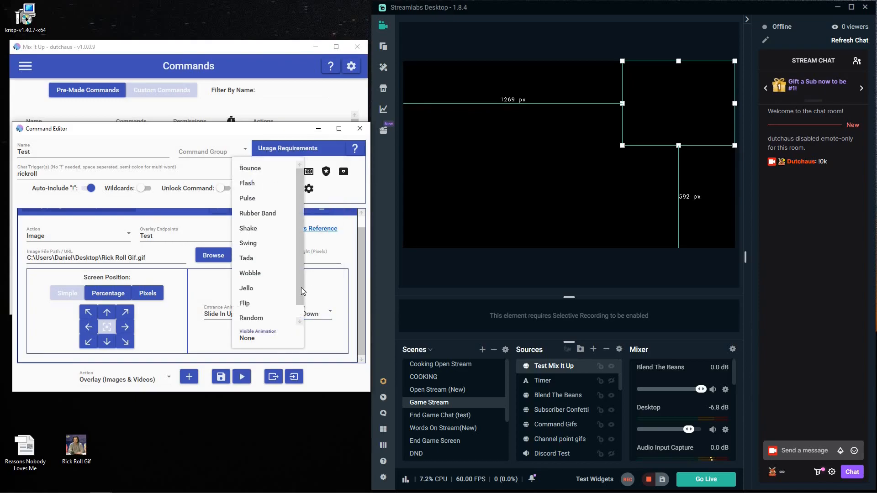
{"action": "left_click", "coordinate": [263, 340]}
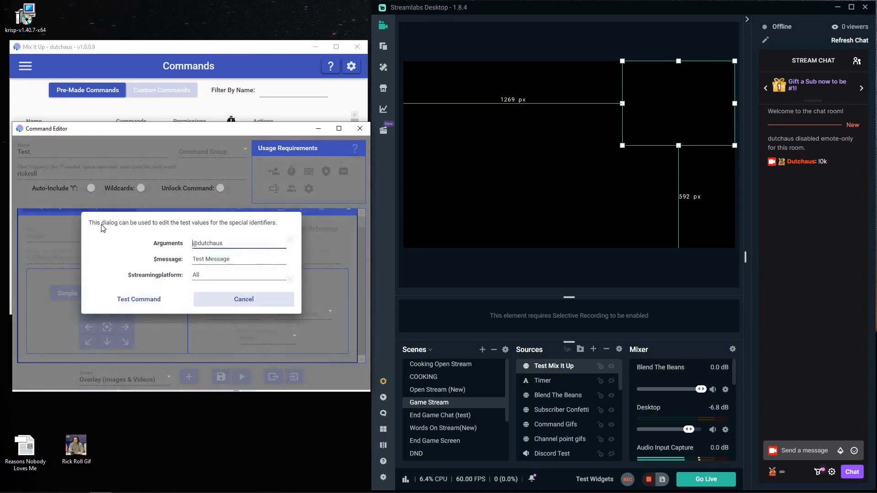
Test the command with the default special identifier values to play the GIF in the Streamlabs overlay.
{"action": "left_click", "coordinate": [239, 259]}
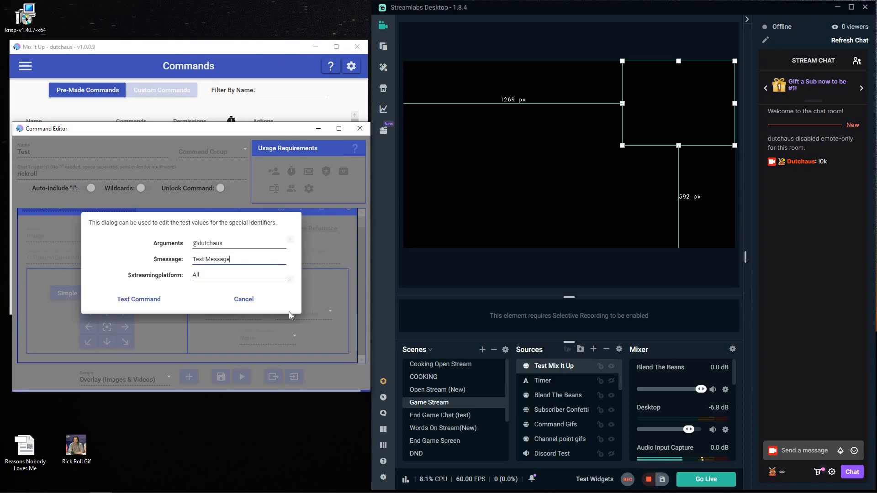
{"action": "left_click", "coordinate": [150, 304]}
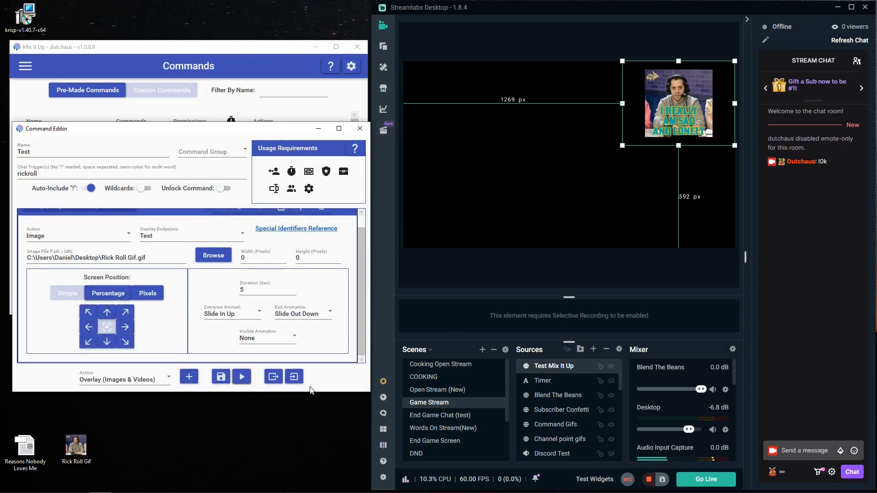
Save the Test command and find its entry in the custom commands list.
{"action": "left_click", "coordinate": [221, 376]}
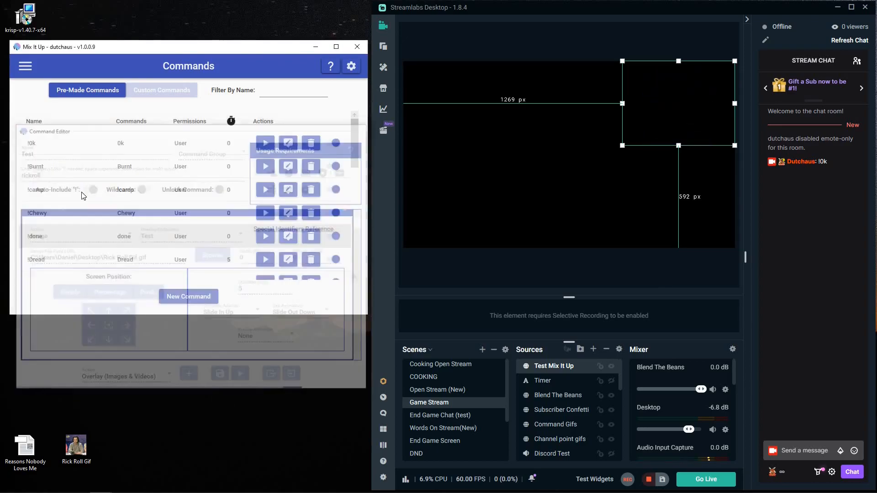
{"action": "scroll", "coordinate": [132, 221], "scroll_direction": "down", "scroll_amount": 10}
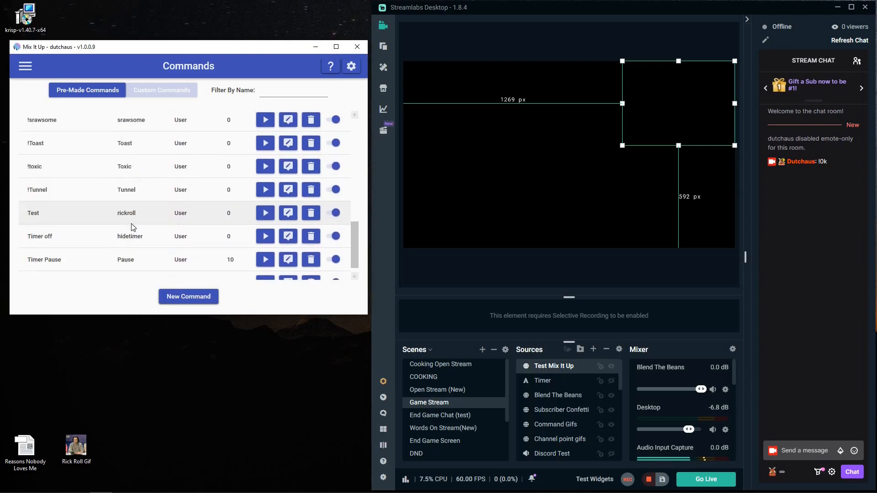
{"action": "scroll", "coordinate": [130, 223], "scroll_direction": "up", "scroll_amount": 6}
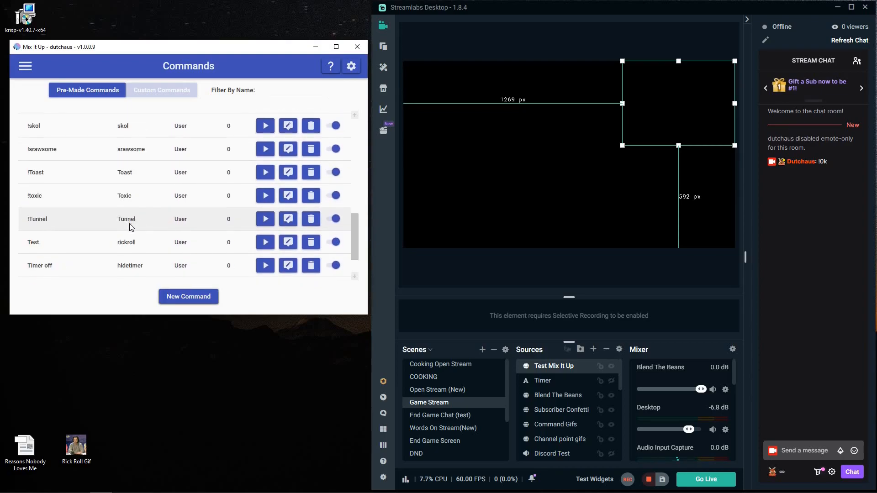
Run the Test command from the custom commands list to play its GIF in the overlay.
{"action": "scroll", "coordinate": [132, 227], "scroll_direction": "up", "scroll_amount": 5}
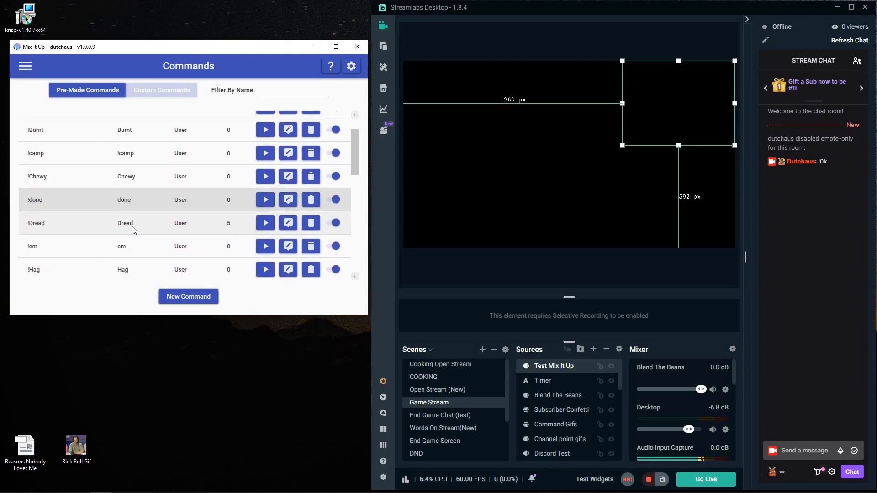
{"action": "scroll", "coordinate": [133, 231], "scroll_direction": "down", "scroll_amount": 8}
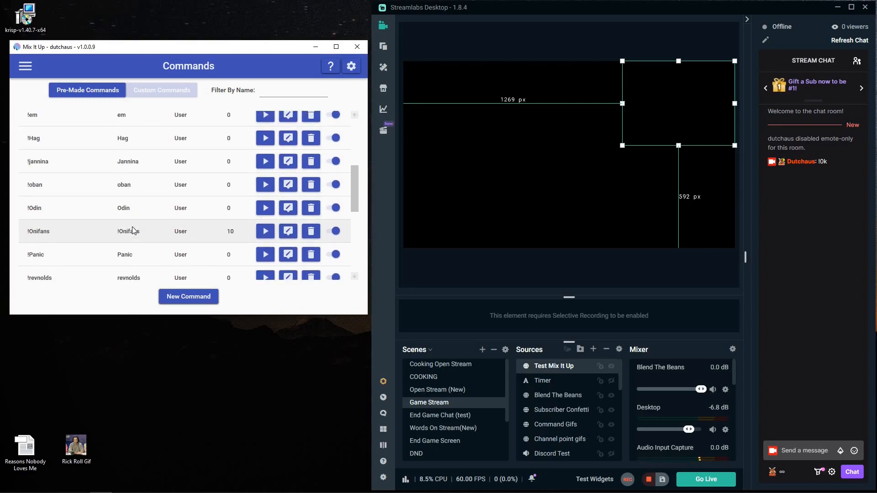
{"action": "scroll", "coordinate": [58, 220], "scroll_direction": "down", "scroll_amount": 1}
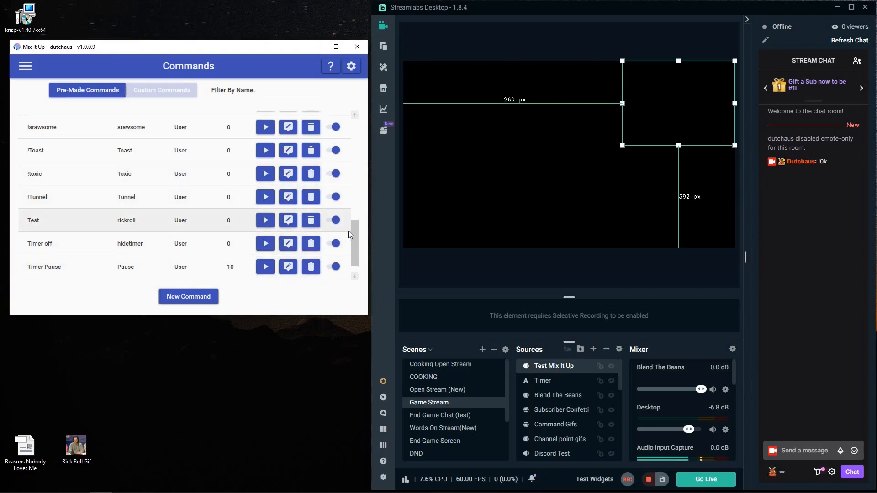
{"action": "left_click", "coordinate": [264, 221]}
{"action": "left_click", "coordinate": [137, 221]}
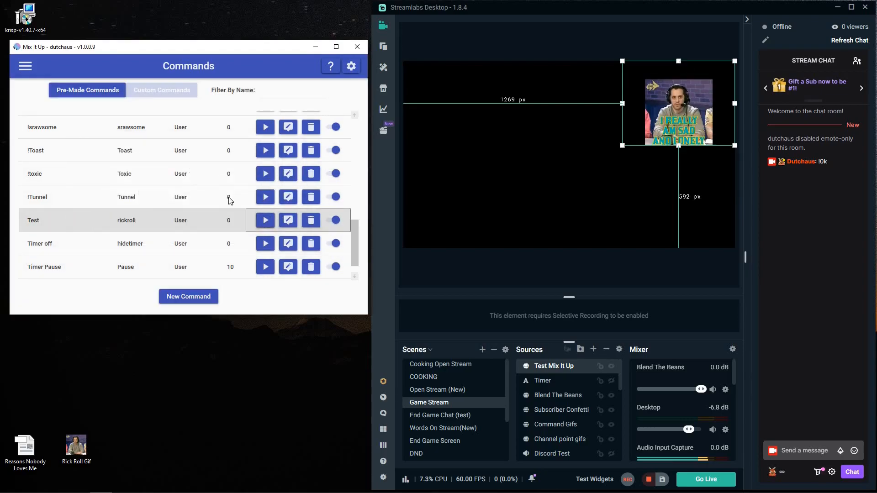
Review the Test command in the editor, close it, and look through the custom commands list.
{"action": "left_click", "coordinate": [288, 221]}
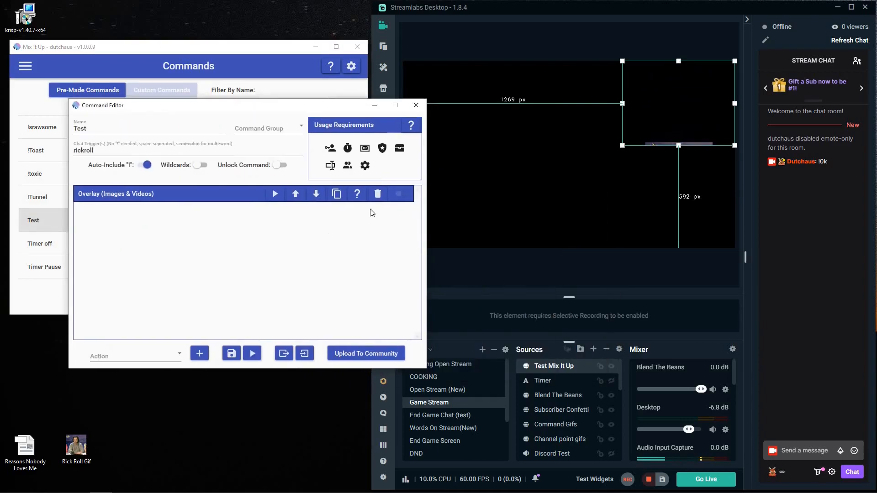
{"action": "left_click", "coordinate": [417, 105]}
{"action": "left_click", "coordinate": [416, 106]}
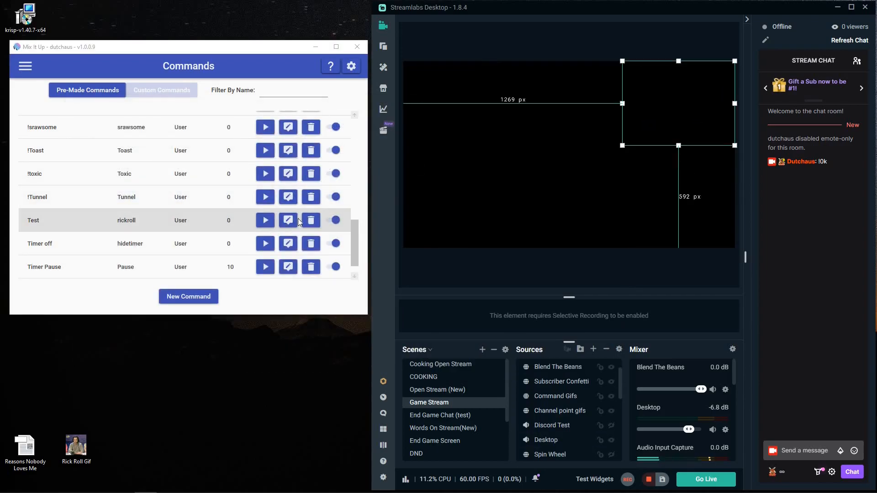
{"action": "left_click", "coordinate": [350, 113]}
{"action": "scroll", "coordinate": [335, 163], "scroll_direction": "up", "scroll_amount": 16}
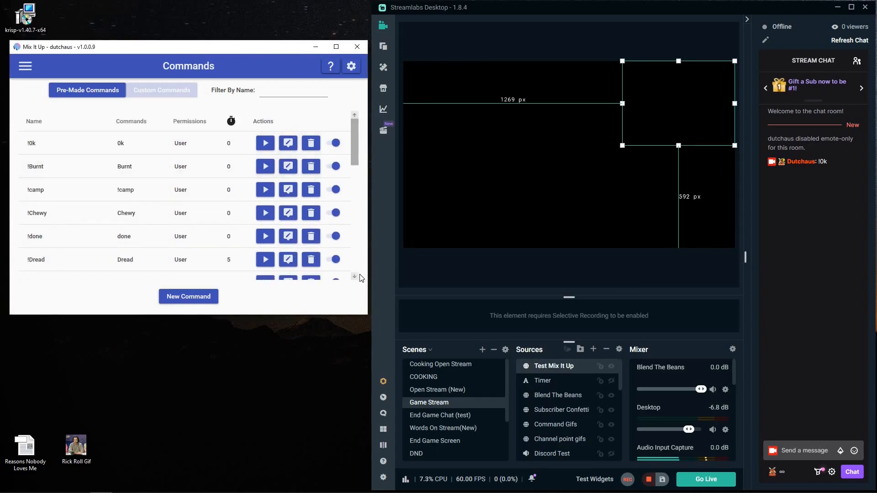
{"action": "scroll", "coordinate": [336, 201], "scroll_direction": "down", "scroll_amount": 15}
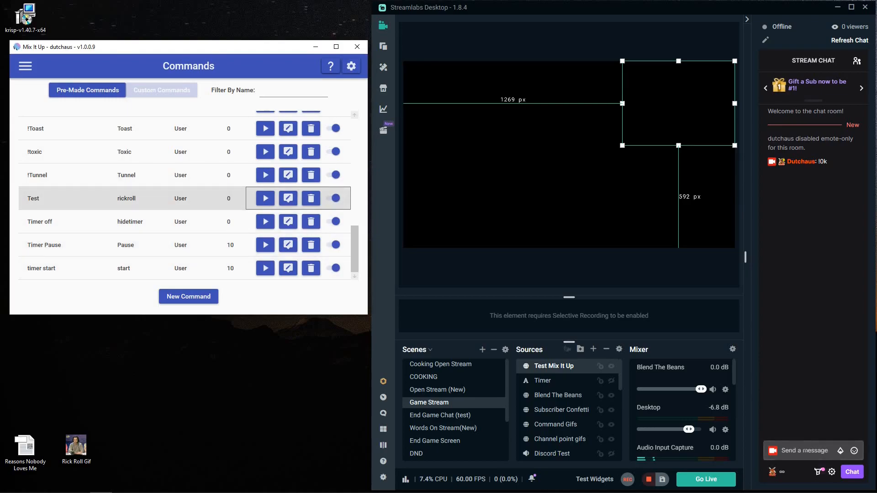
Try to trigger the GIF by sending "!test" in the Streamlabs stream chat.
{"action": "left_click", "coordinate": [804, 447]}
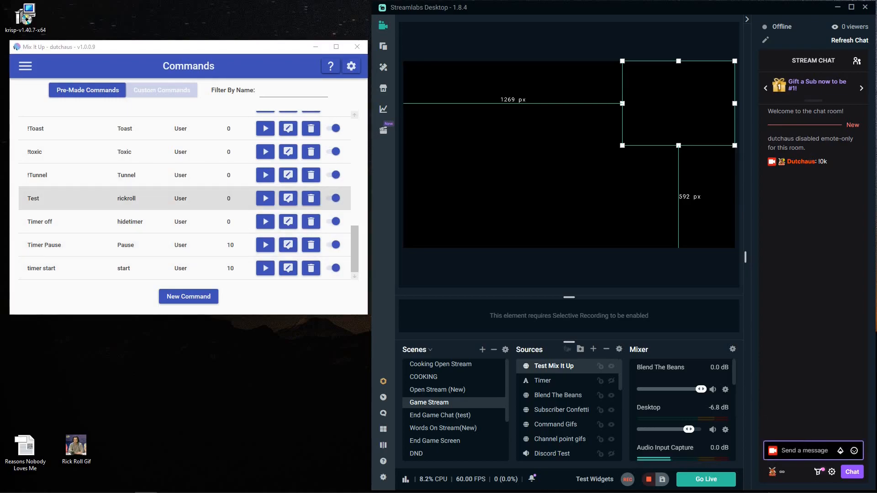
{"action": "type", "text": "!"}
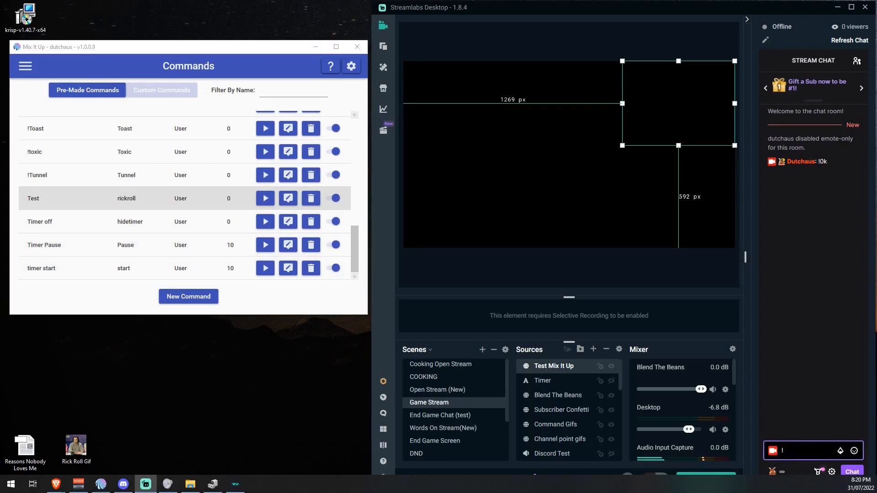
{"action": "type", "text": "test"}
{"action": "key", "text": "Return"}
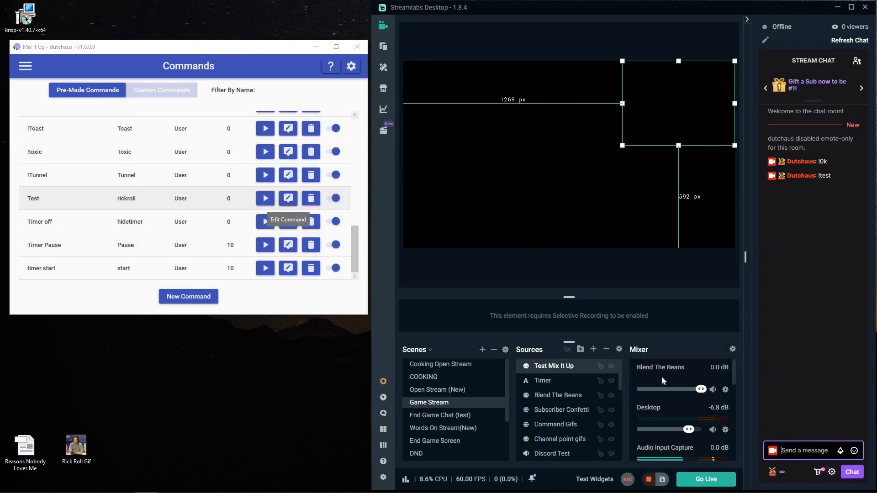
Check the Test command's chat trigger in the editor and send "!rickroll" in the Streamlabs stream chat.
{"action": "left_click", "coordinate": [289, 199]}
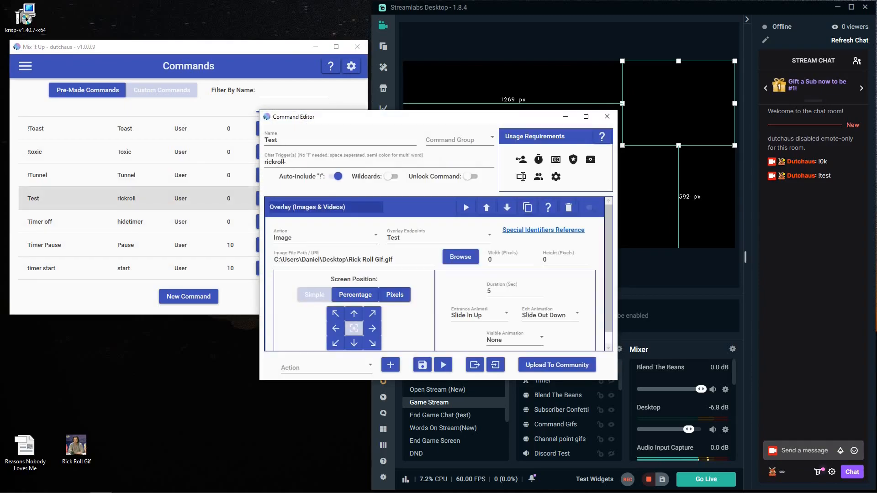
{"action": "double_click", "coordinate": [275, 162]}
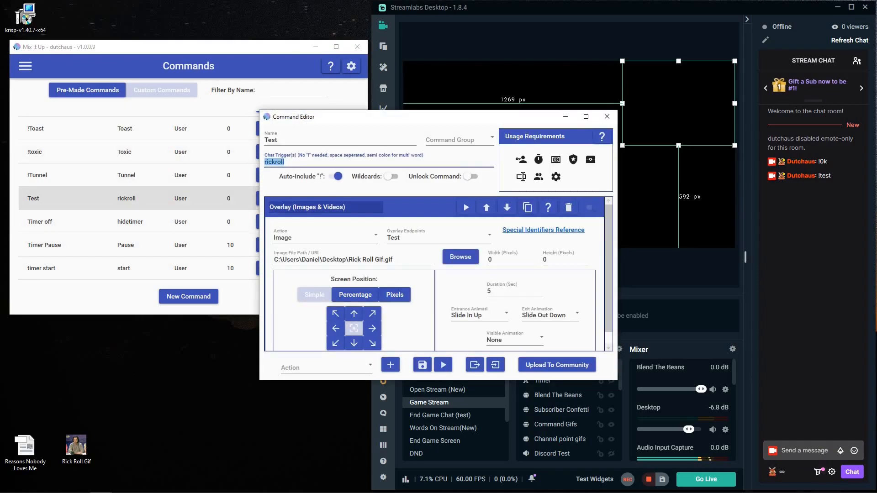
{"action": "left_click", "coordinate": [808, 450]}
{"action": "type", "text": "!rickroll"}
{"action": "key", "text": "Return"}
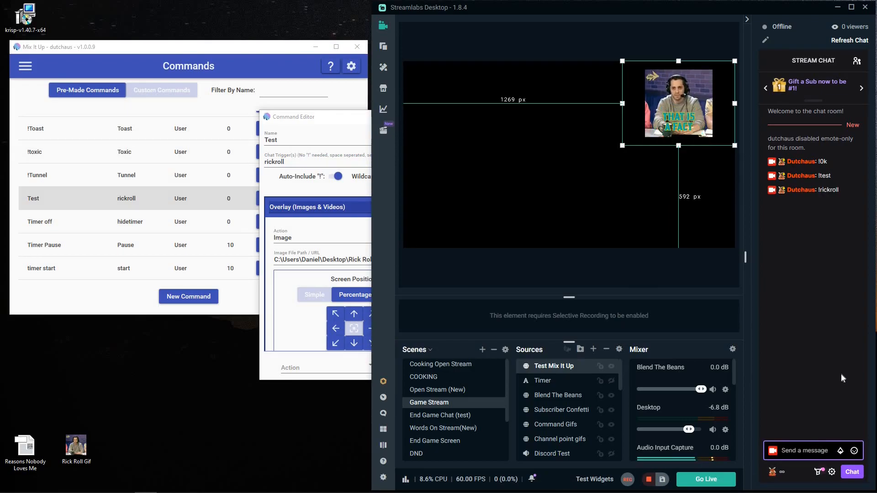
Bring the Test command's editor back into clear view and review the role options in its usage requirements.
{"action": "left_click", "coordinate": [325, 121]}
{"action": "left_click_drag", "start_coordinate": [335, 112], "coordinate": [177, 100]}
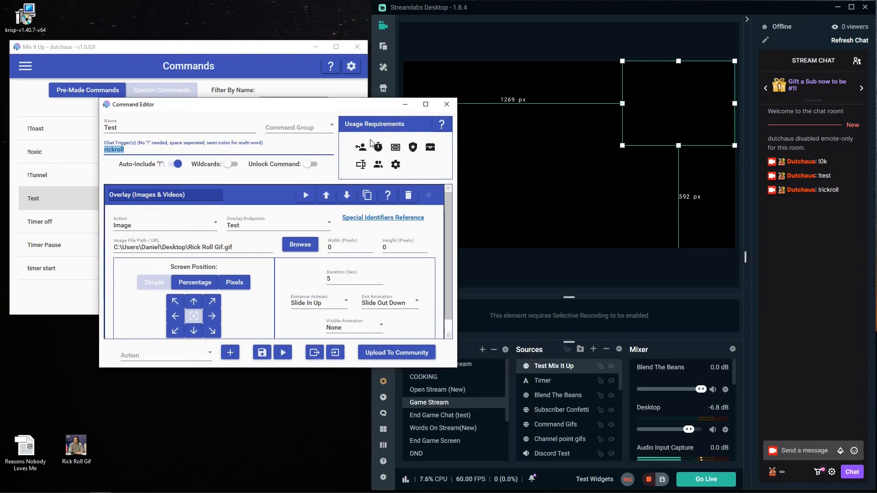
{"action": "left_click_drag", "start_coordinate": [288, 105], "coordinate": [288, 234]}
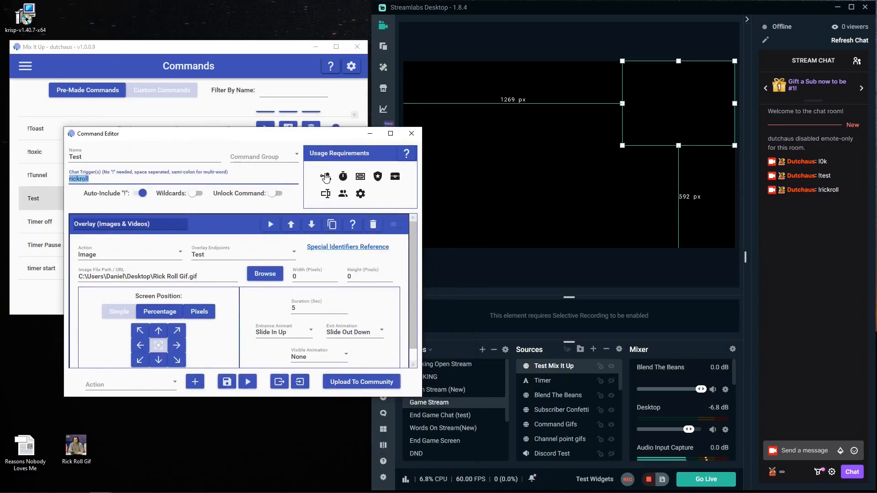
{"action": "left_click", "coordinate": [325, 177]}
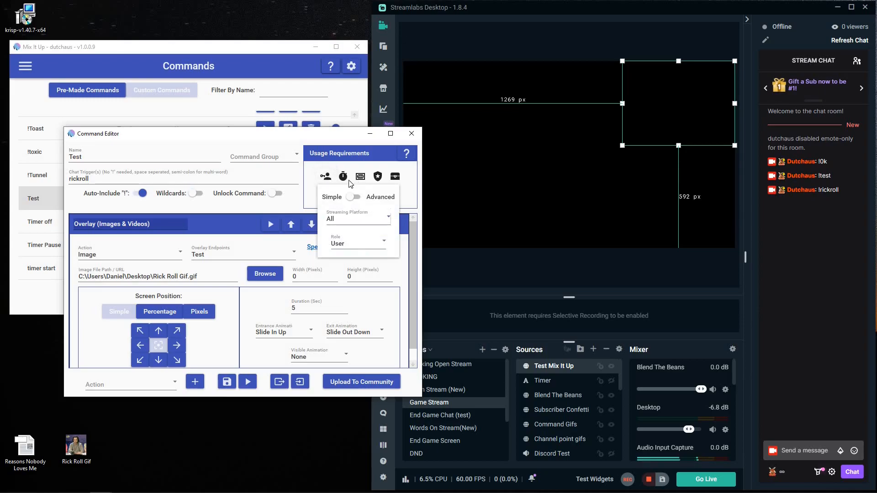
{"action": "left_click", "coordinate": [383, 246]}
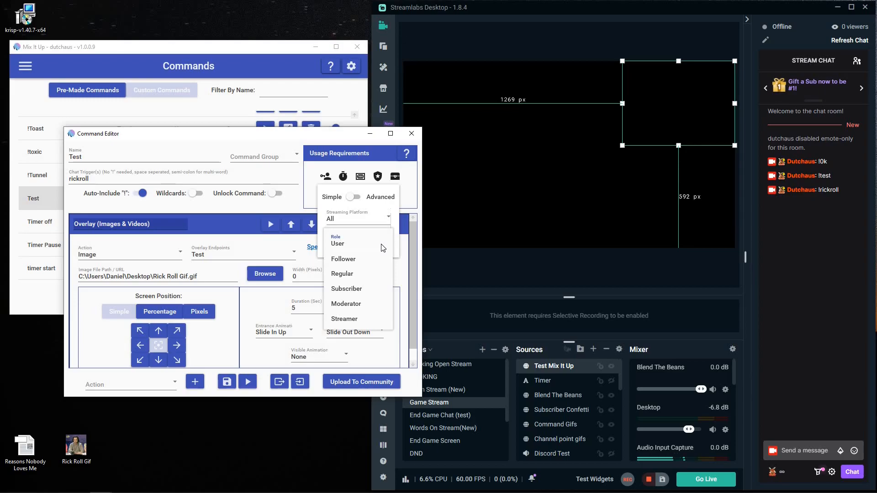
{"action": "left_click", "coordinate": [381, 211]}
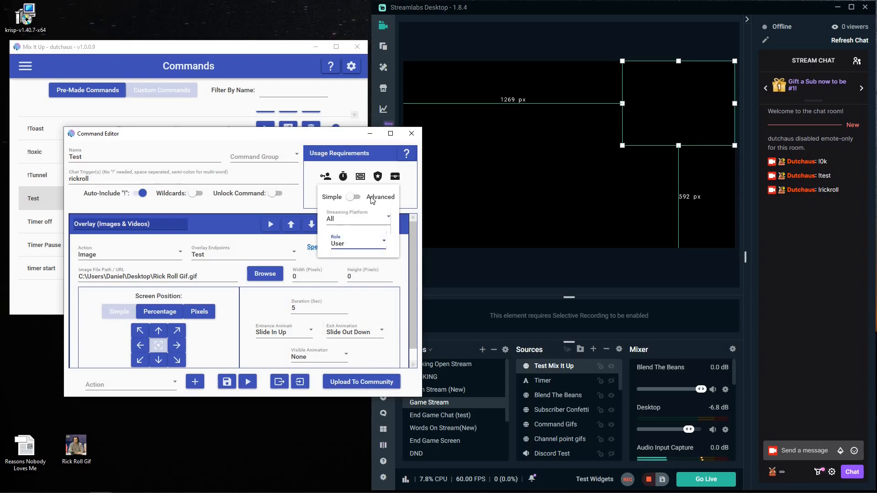
Review the command's cooldown and currency requirements, and return to the custom commands list without making changes.
{"action": "left_click", "coordinate": [343, 177]}
{"action": "left_click", "coordinate": [343, 177]}
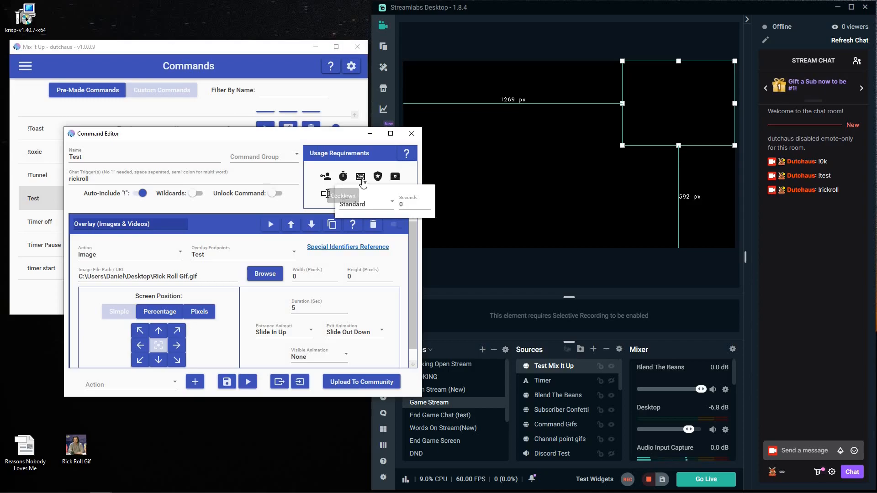
{"action": "left_click", "coordinate": [362, 180]}
{"action": "left_click", "coordinate": [362, 179]}
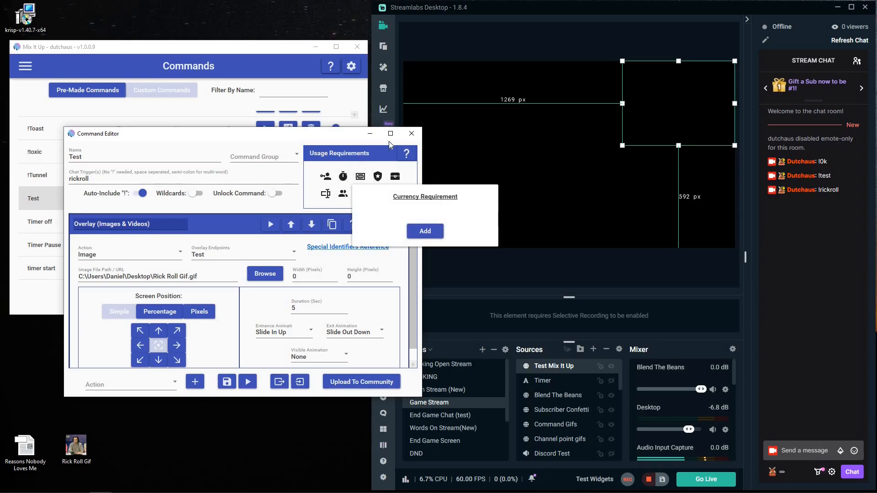
{"action": "left_click", "coordinate": [381, 173]}
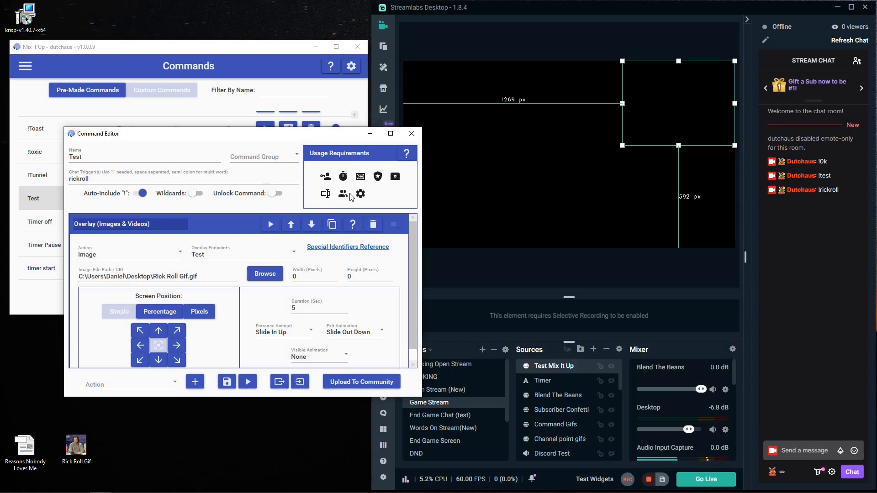
{"action": "left_click", "coordinate": [410, 136]}
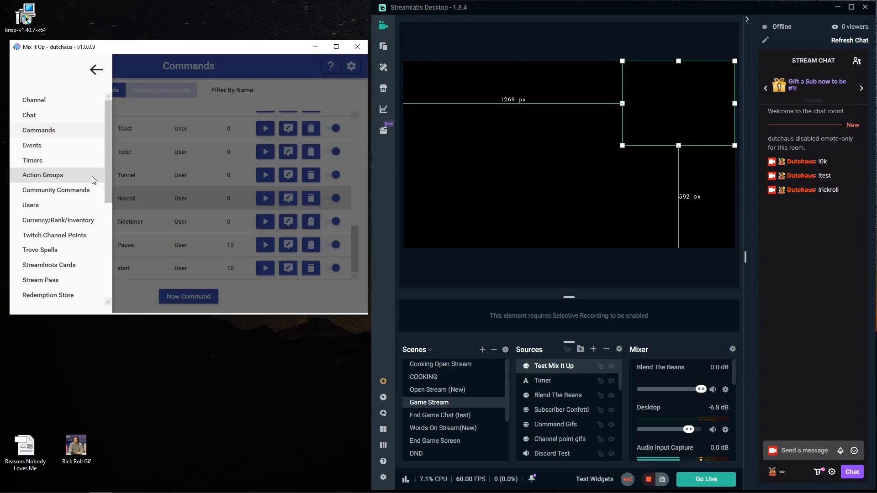
{"action": "left_click", "coordinate": [141, 94]}
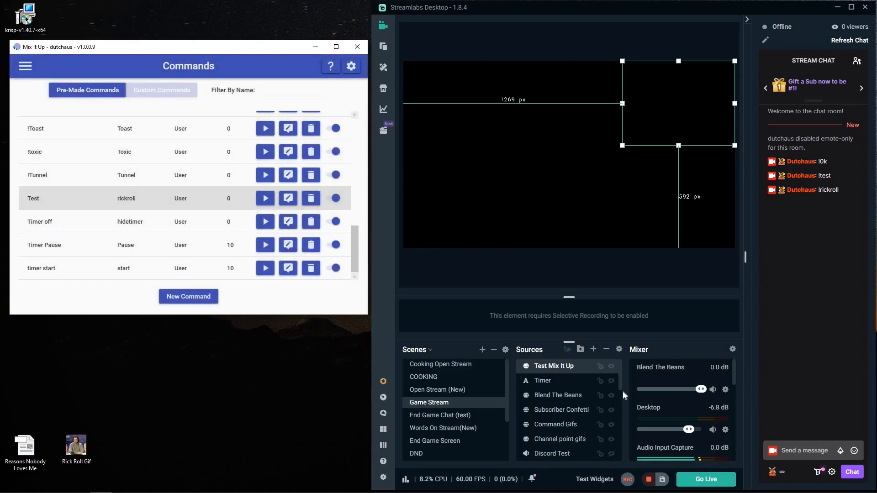
Examine the Blend The Beans, Subscriber Confetti and Command Gifs sources in the Game Stream scene.
{"action": "left_click", "coordinate": [570, 396]}
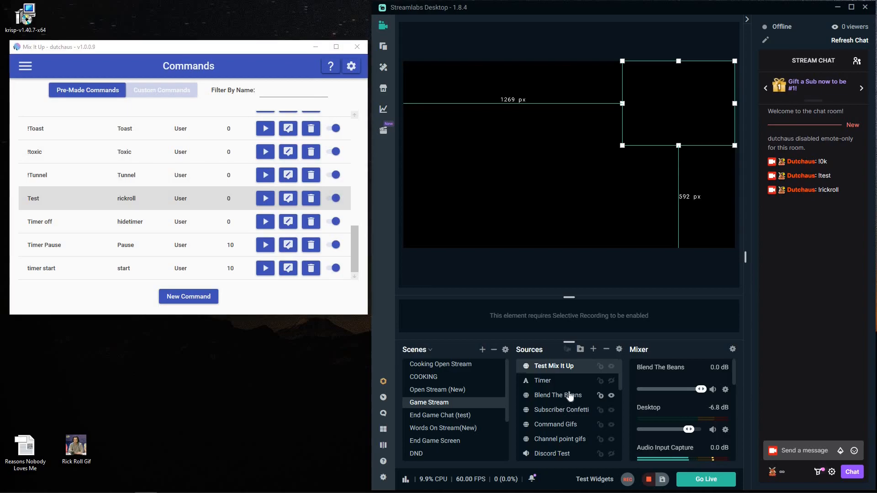
{"action": "left_click", "coordinate": [573, 411]}
{"action": "left_click", "coordinate": [575, 423]}
{"action": "left_click", "coordinate": [577, 401]}
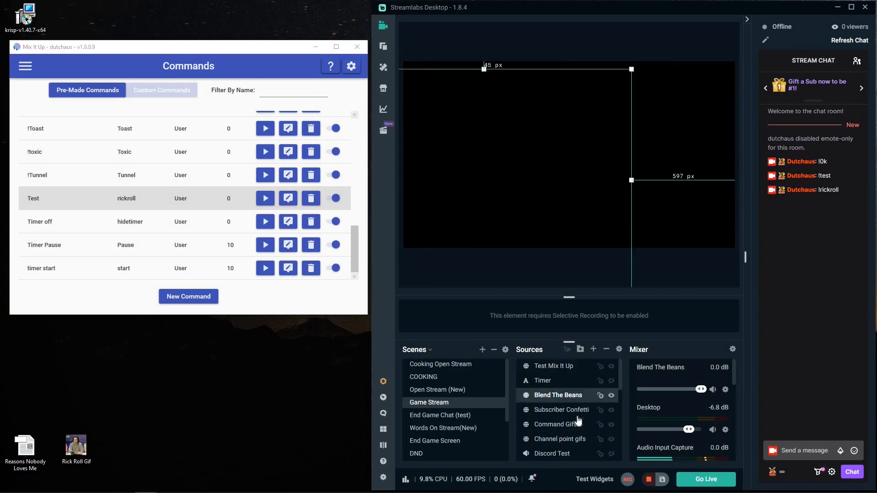